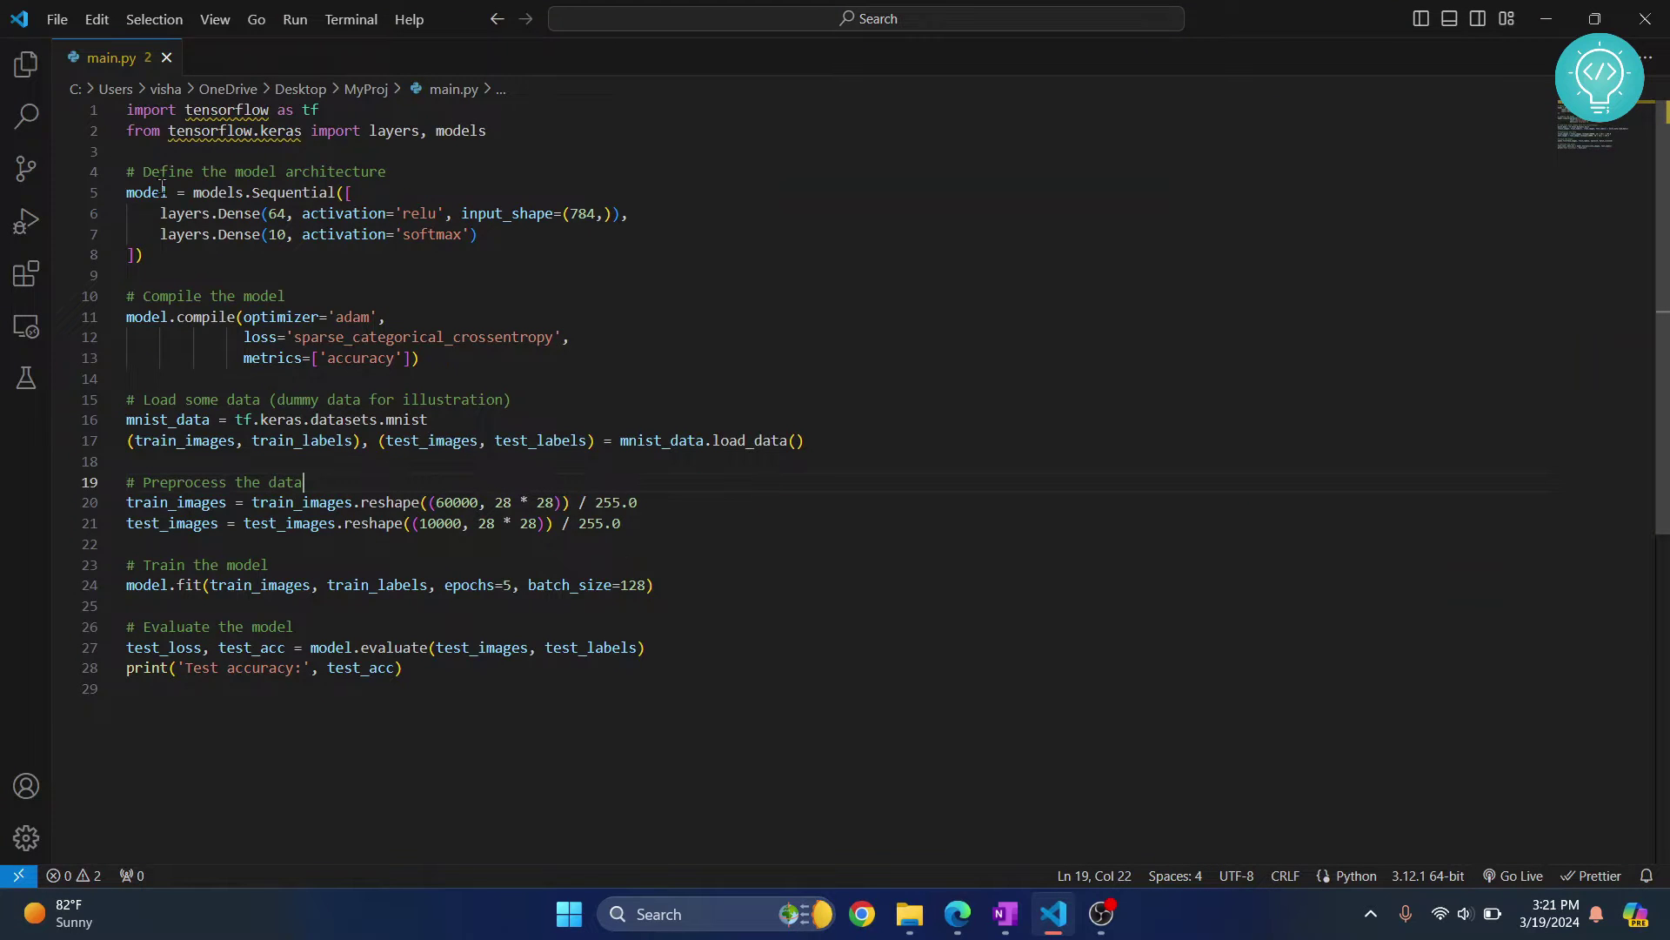
Review main.py's imports, model architecture, compile, training and test-accuracy print code
{"action": "left_click_drag", "start_coordinate": [137, 115], "coordinate": [387, 192]}
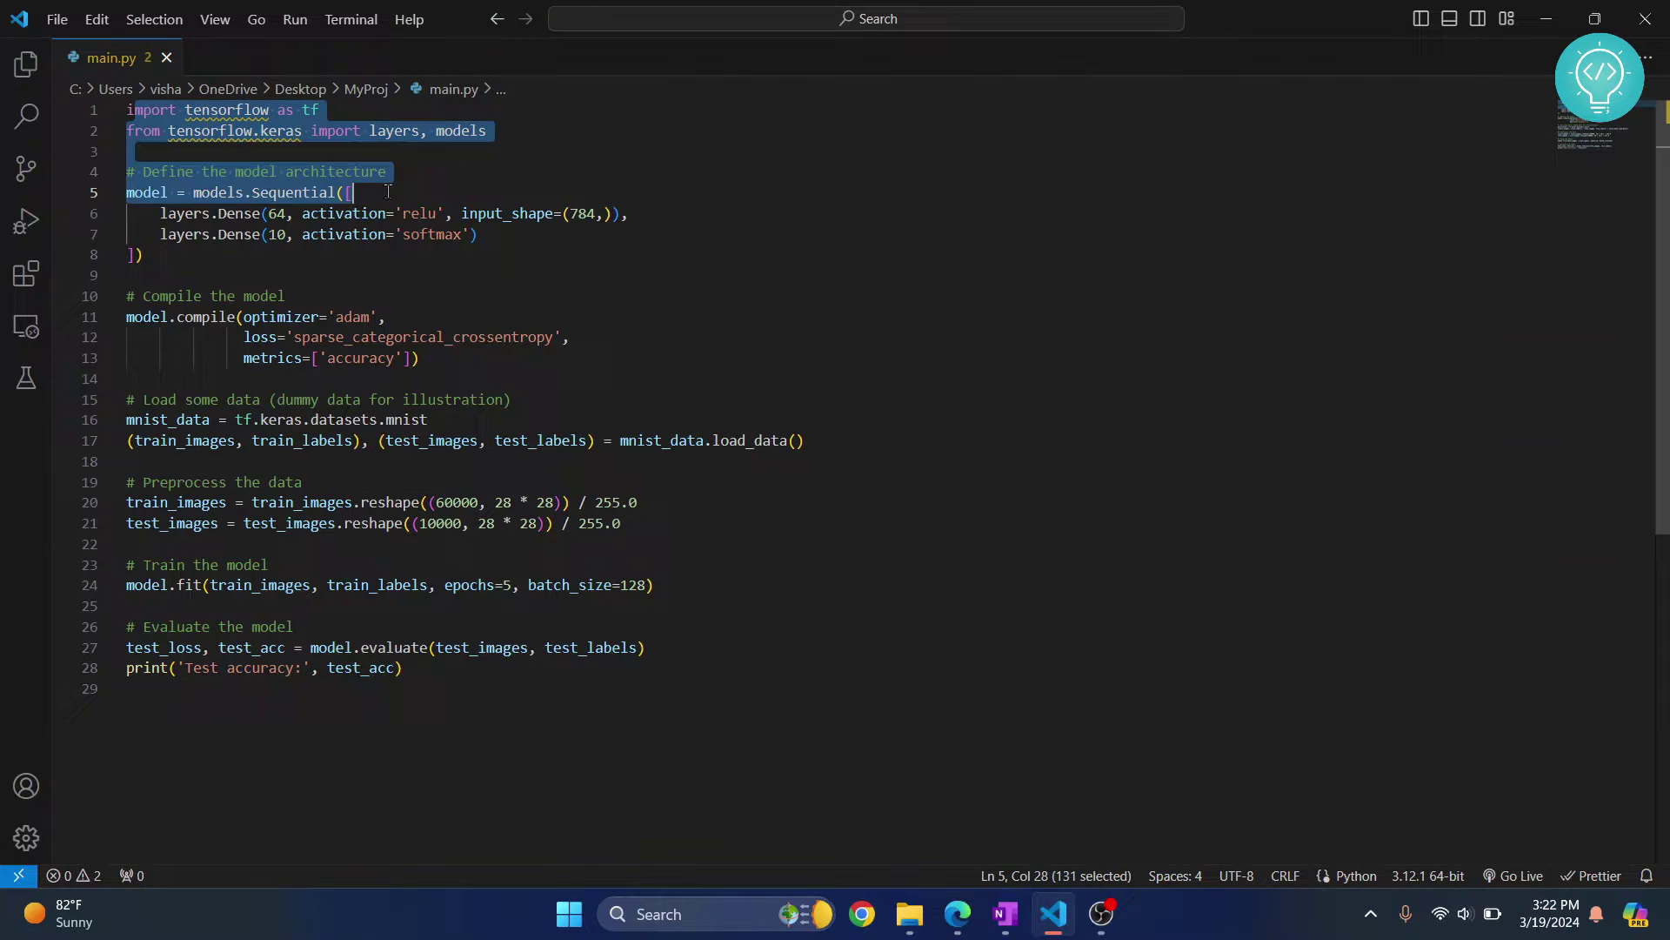
{"action": "left_click_drag", "start_coordinate": [194, 237], "coordinate": [88, 177]}
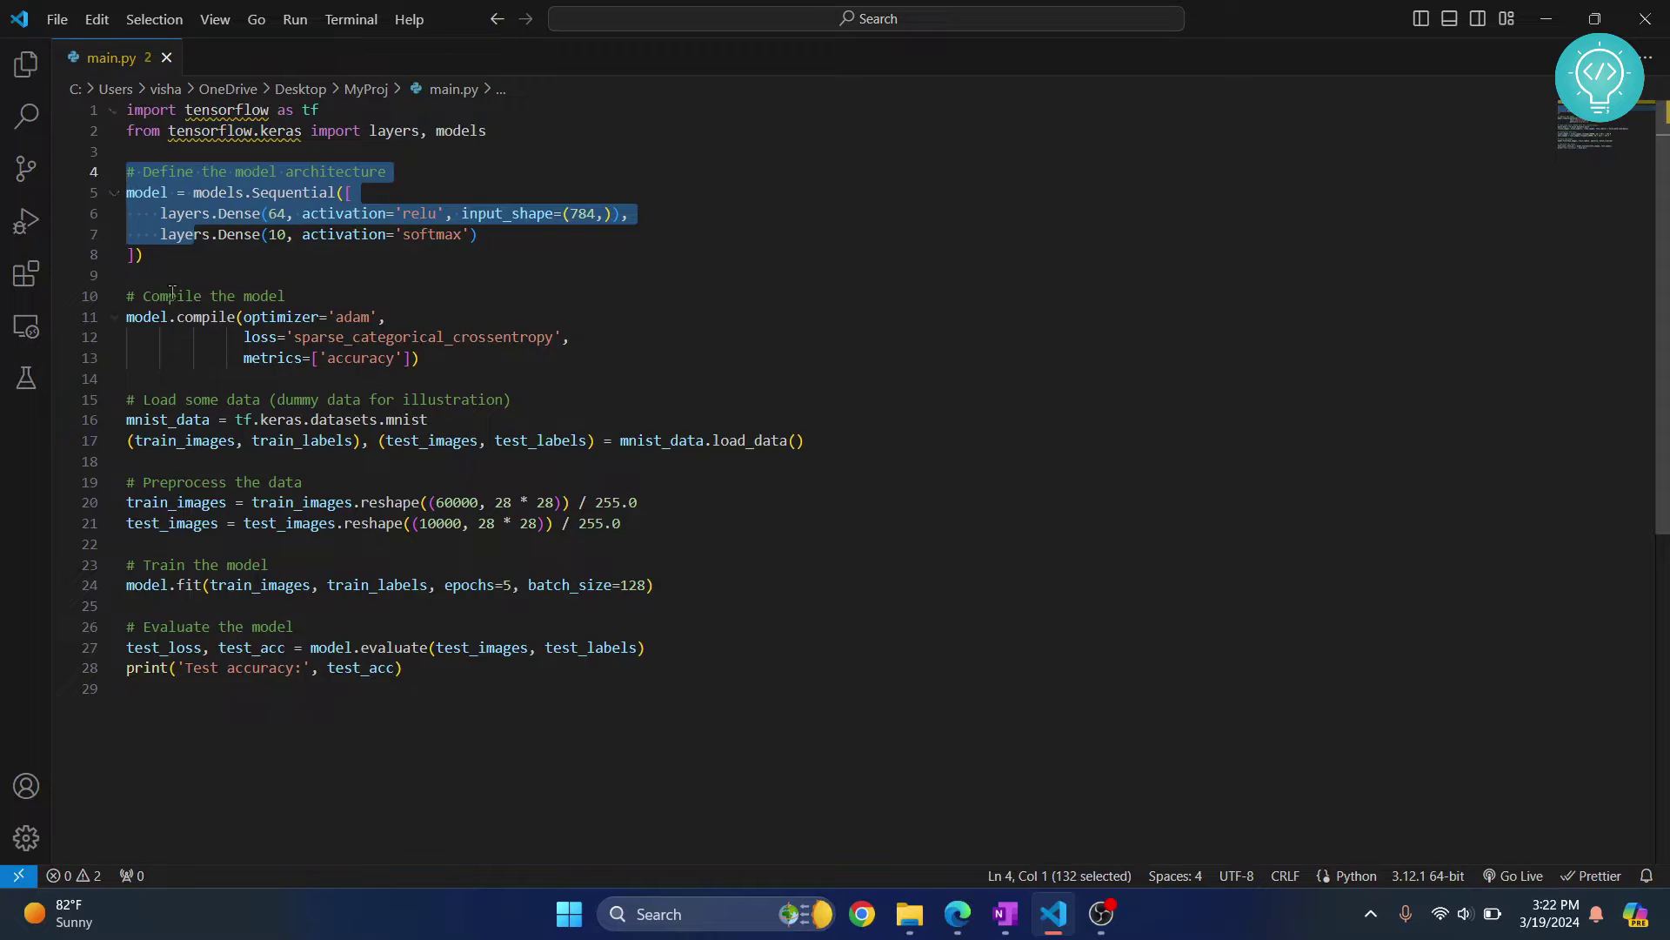
{"action": "left_click_drag", "start_coordinate": [176, 317], "coordinate": [305, 420]}
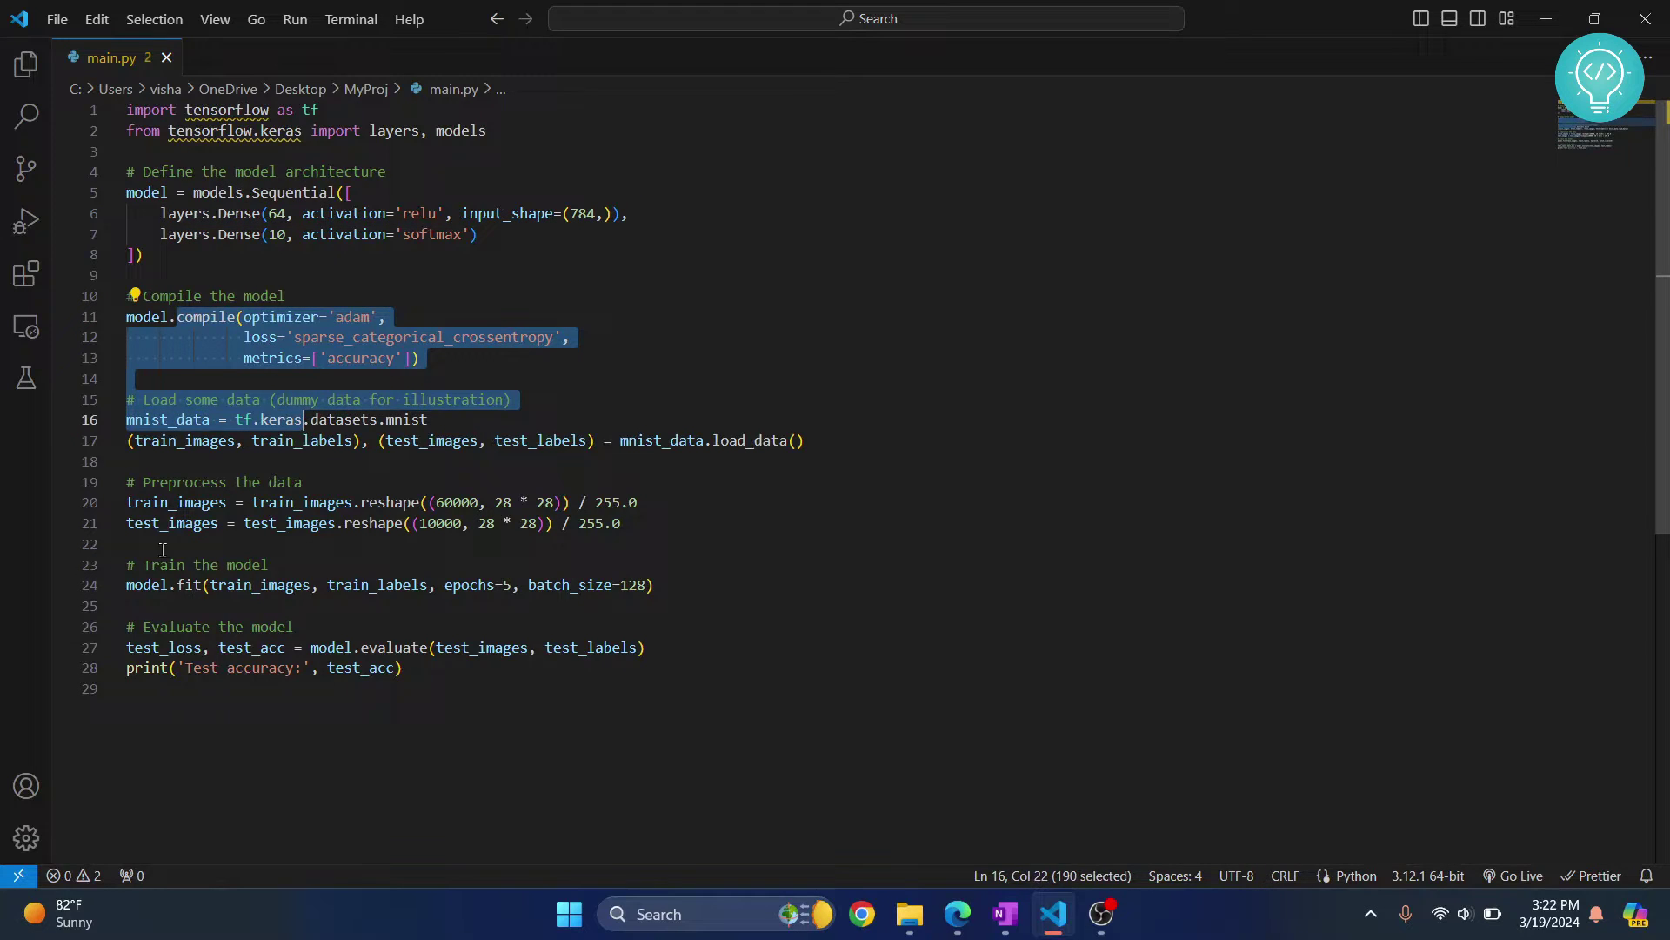
{"action": "mouse_move", "coordinate": [163, 550]}
{"action": "left_mouse_down"}
{"action": "mouse_move", "coordinate": [412, 664]}
{"action": "mouse_move", "coordinate": [178, 667]}
{"action": "left_mouse_up"}
{"action": "left_click", "coordinate": [489, 690]}
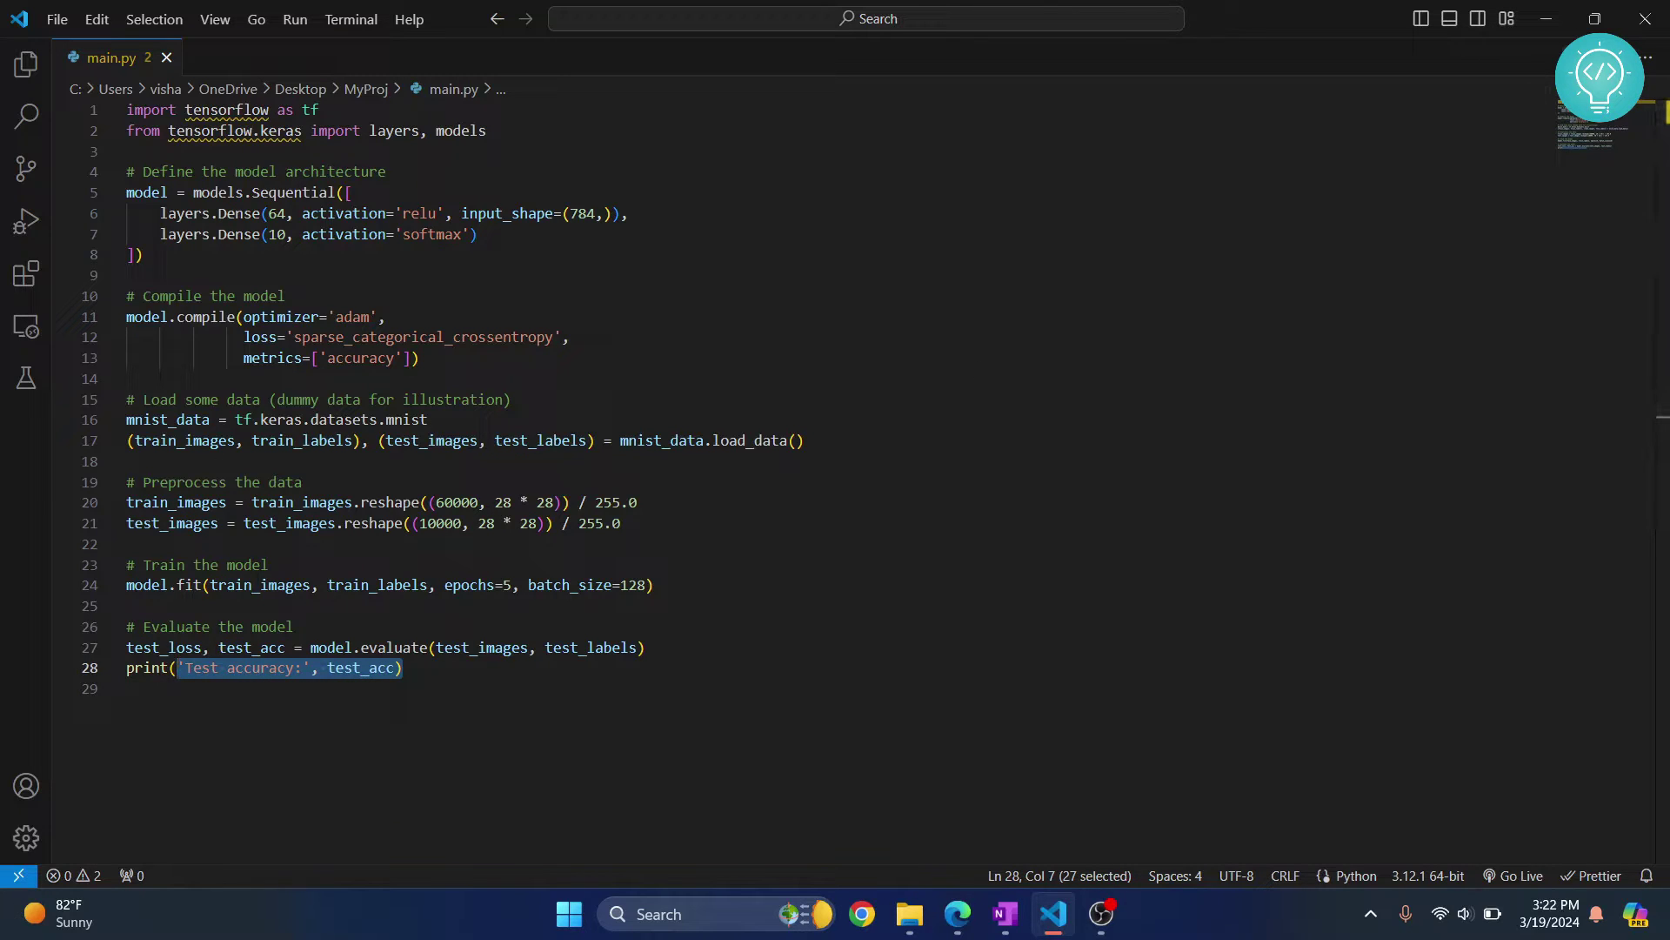
Launch Command Prompt in the MyProj folder from File Explorer's address bar
{"action": "left_click", "coordinate": [913, 920]}
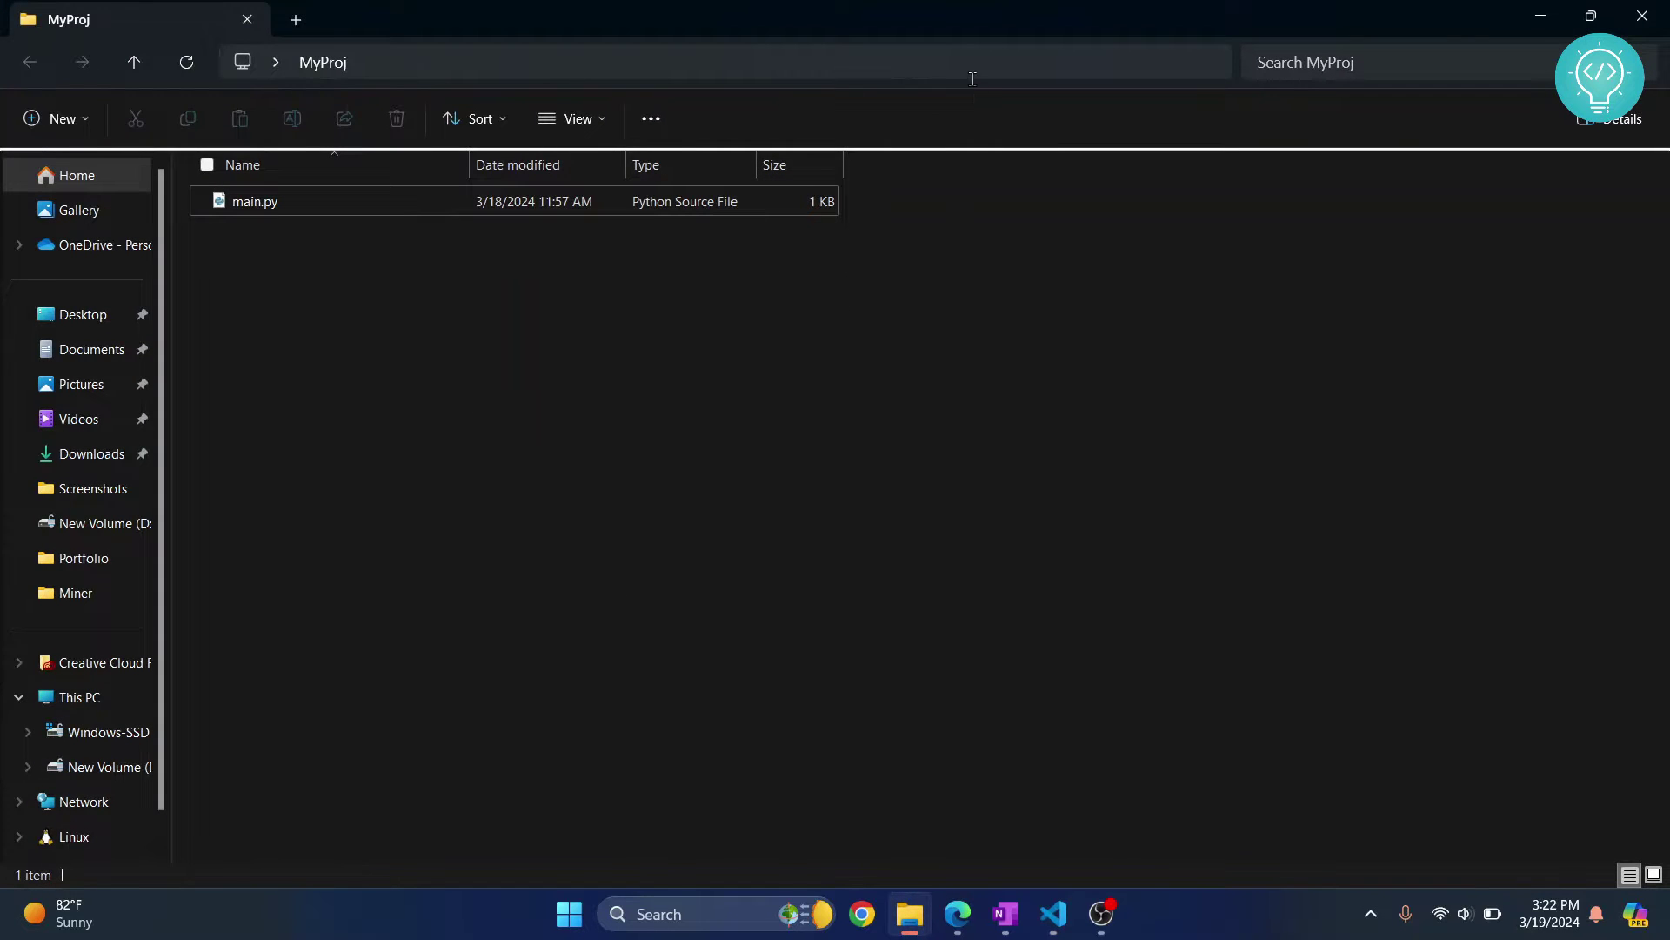
{"action": "left_click", "coordinate": [973, 68]}
{"action": "type", "text": "cmd"}
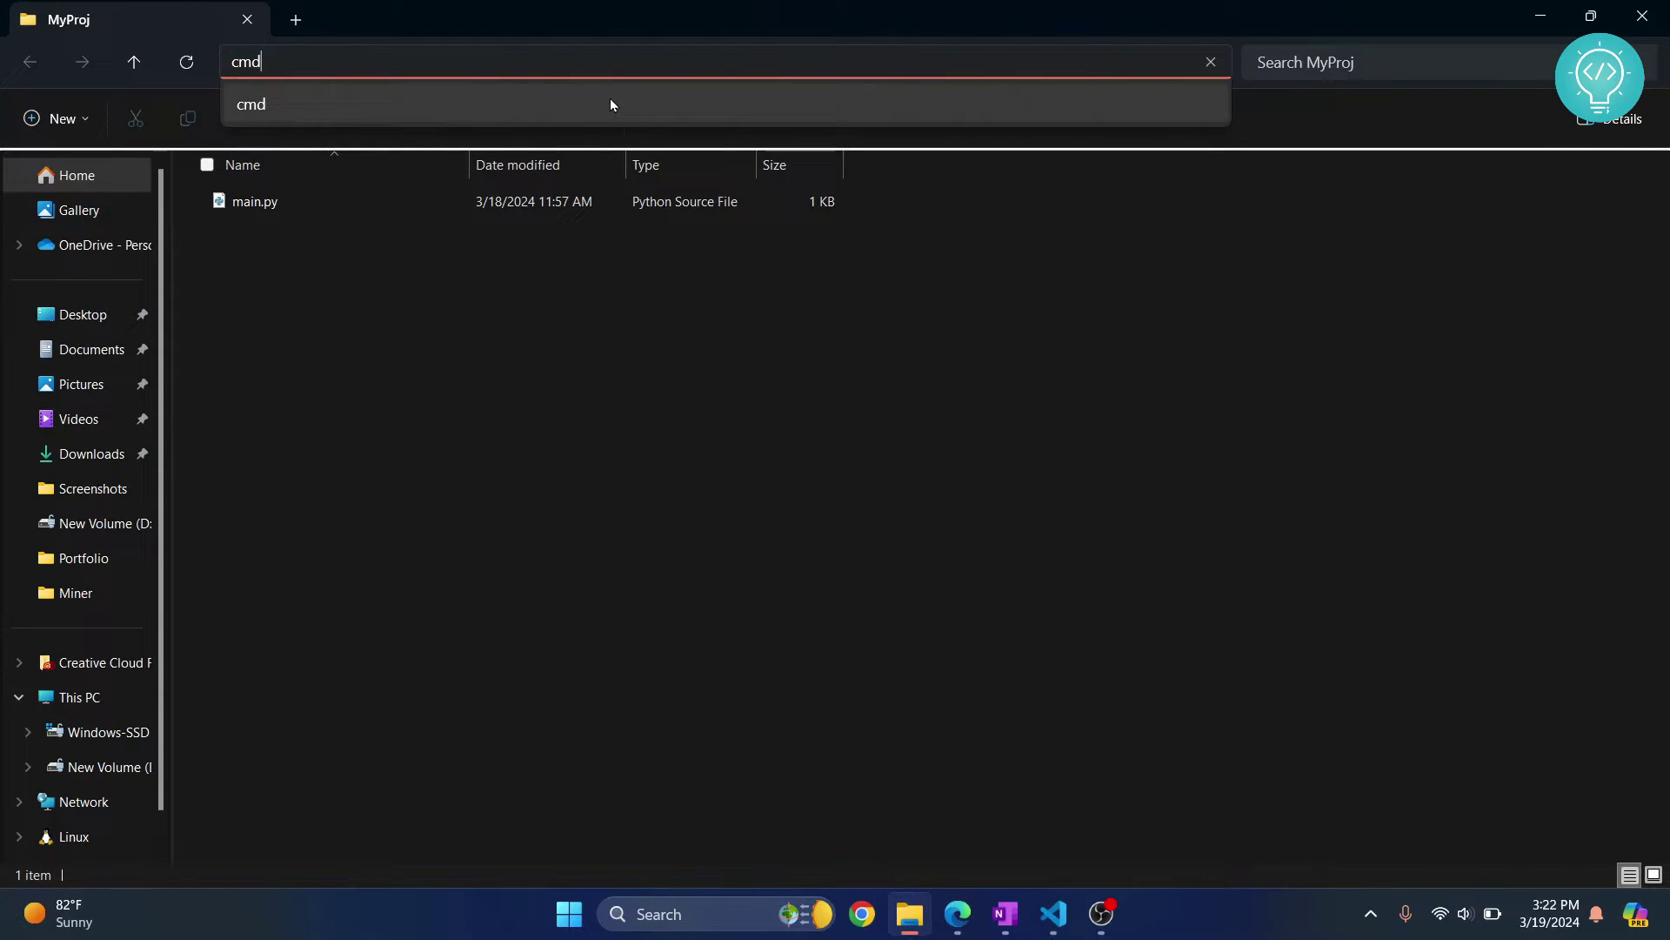
{"action": "left_click", "coordinate": [607, 103]}
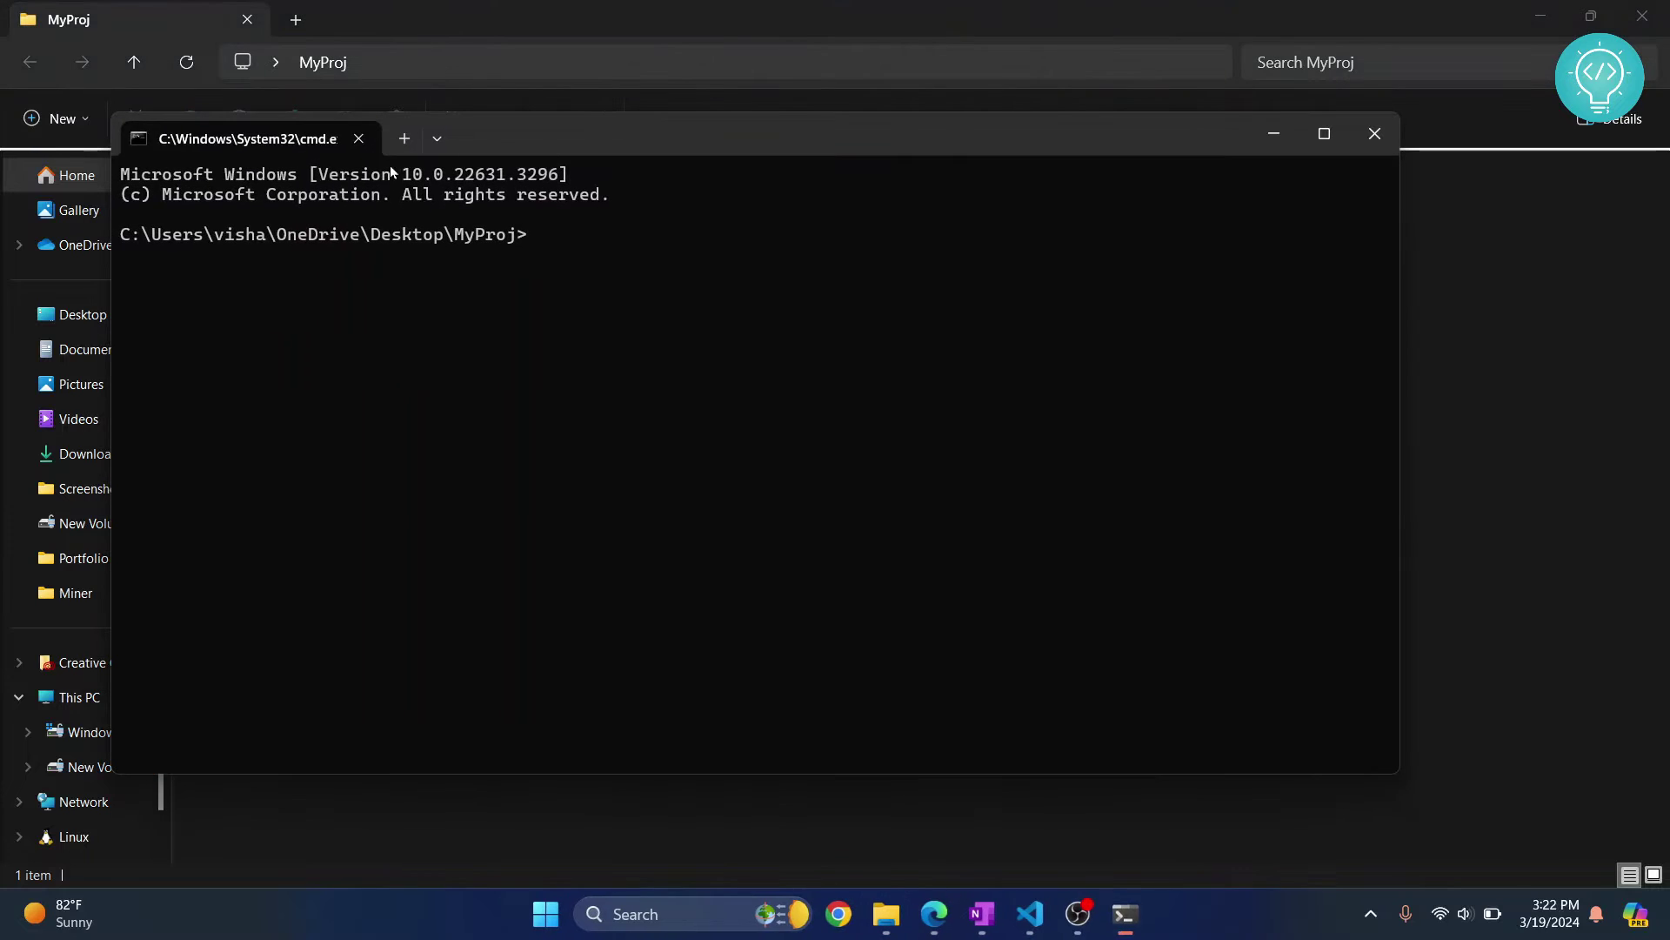
{"action": "left_click_drag", "start_coordinate": [341, 235], "coordinate": [513, 243]}
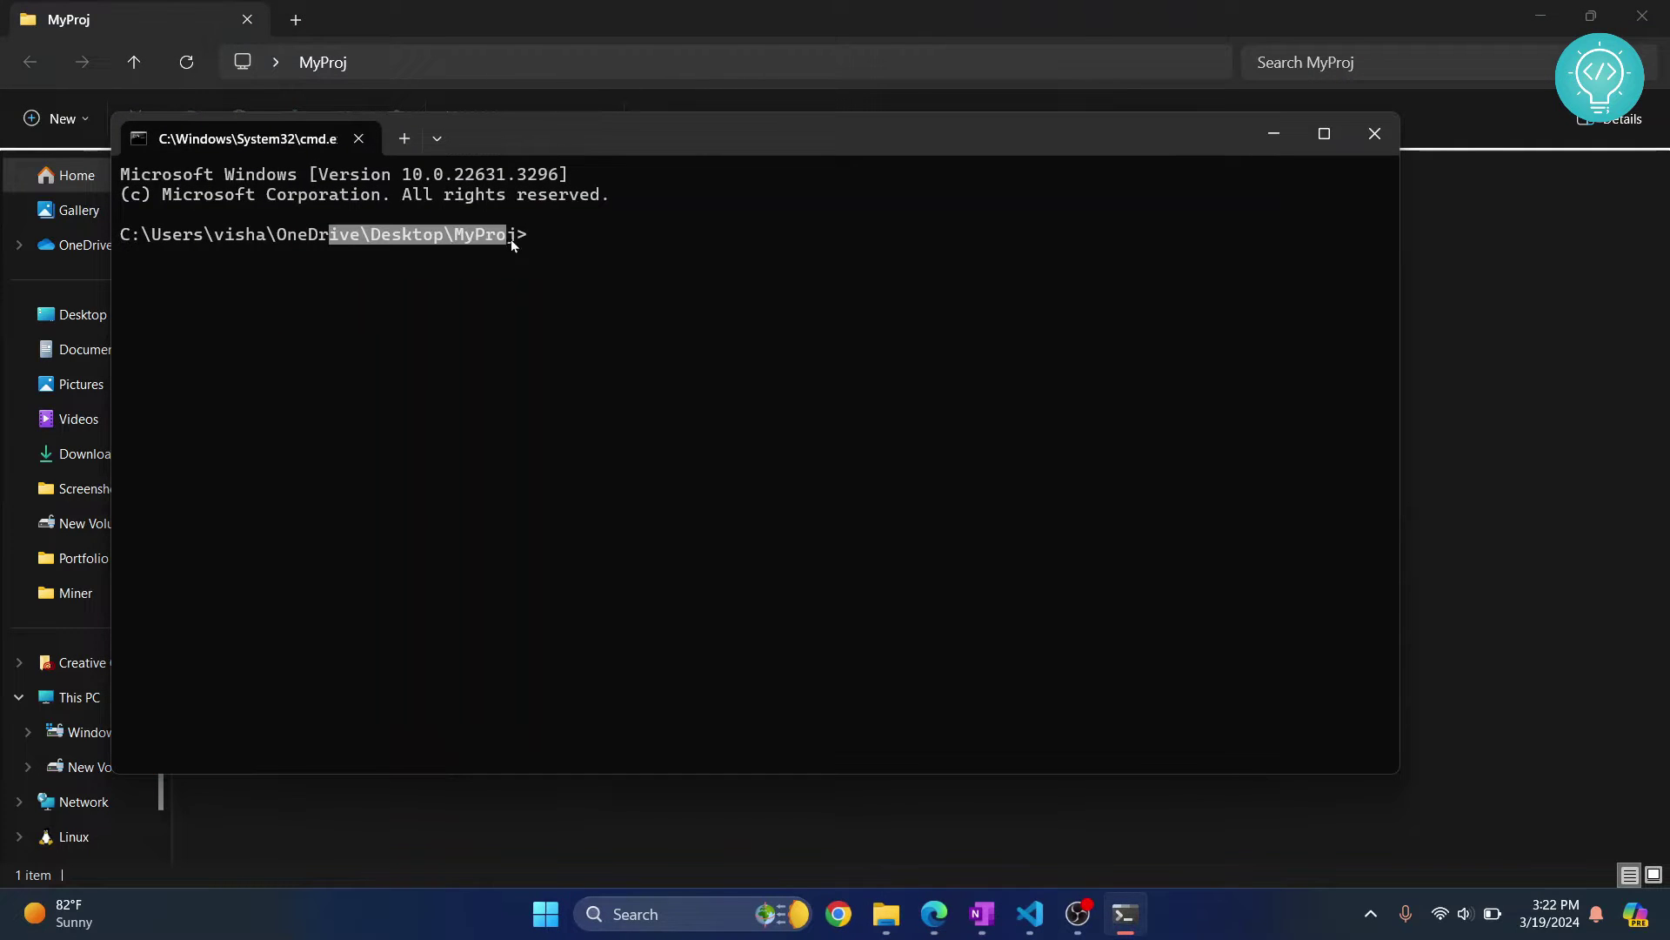
Run python main.py, highlight the "No module named 'tensorflow'" error, and reposition the window
{"action": "left_click", "coordinate": [610, 243]}
{"action": "type", "text": "python mi"}
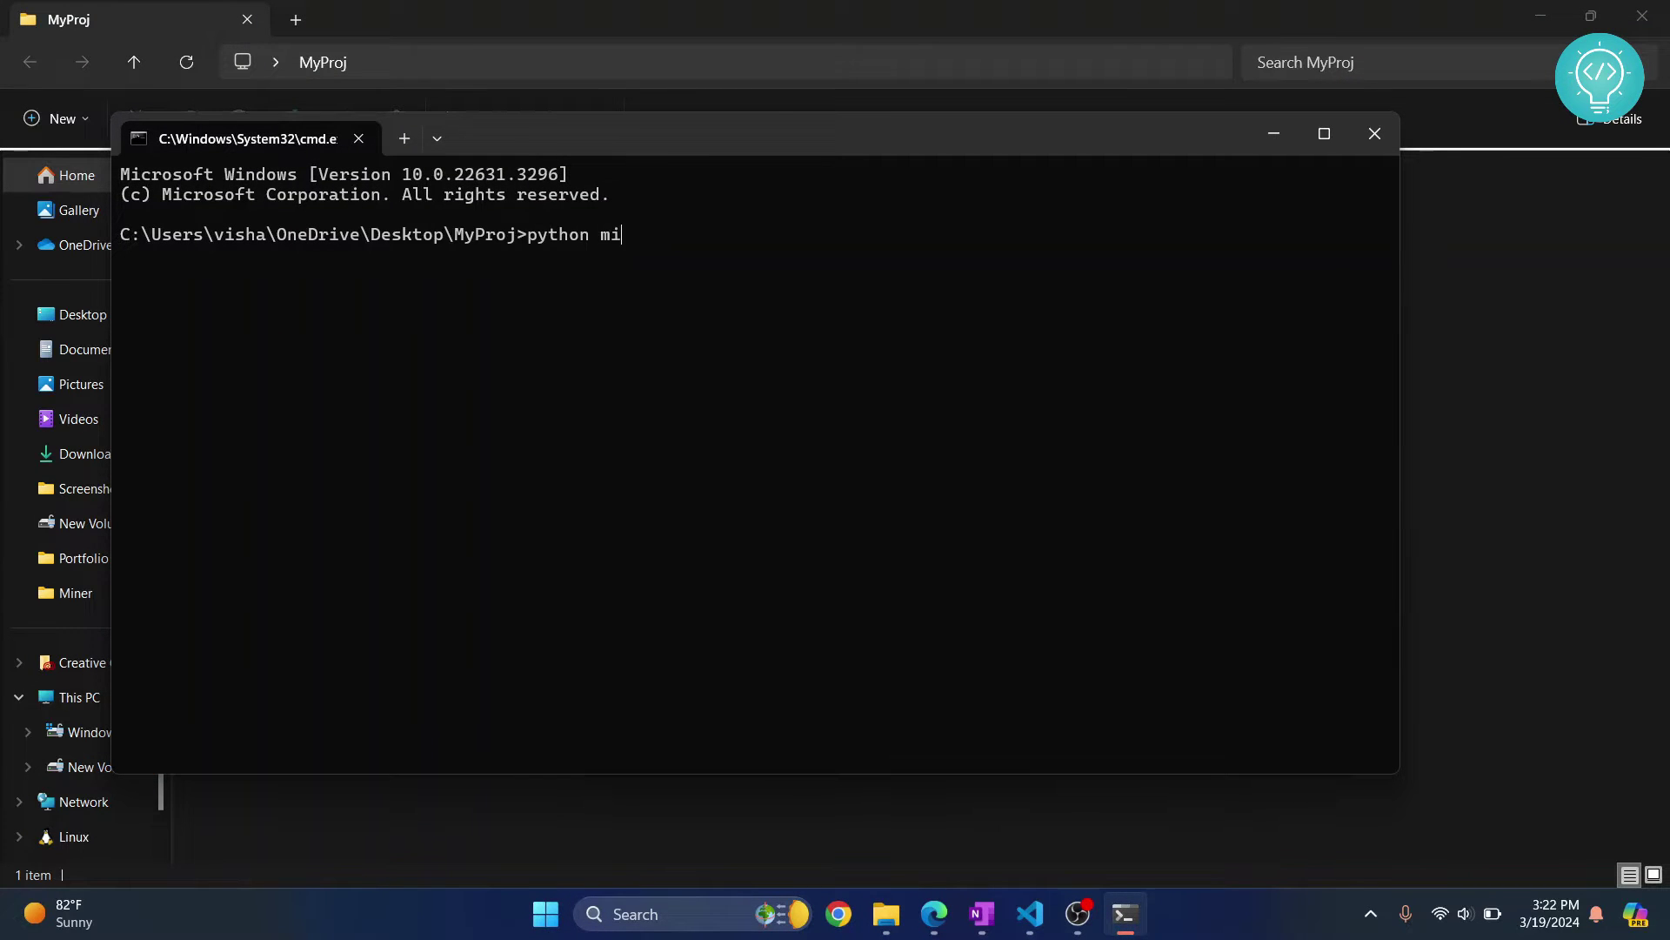
{"action": "key", "text": "BackSpace"}
{"action": "type", "text": "ain.py"}
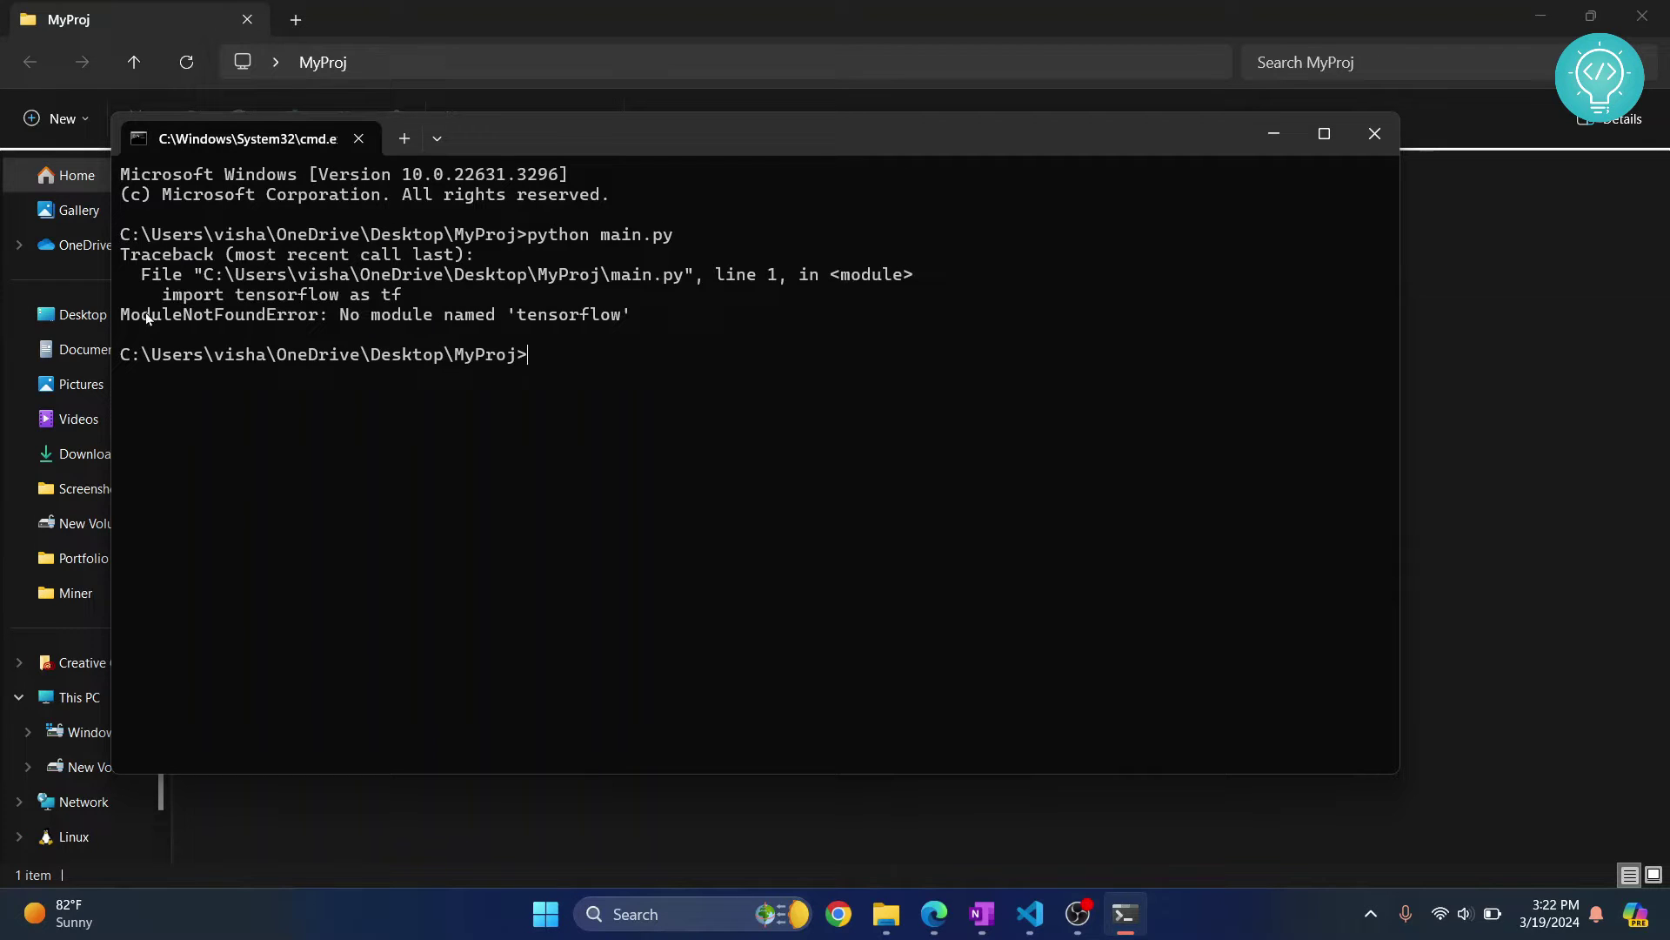
{"action": "left_click_drag", "start_coordinate": [122, 315], "coordinate": [629, 316]}
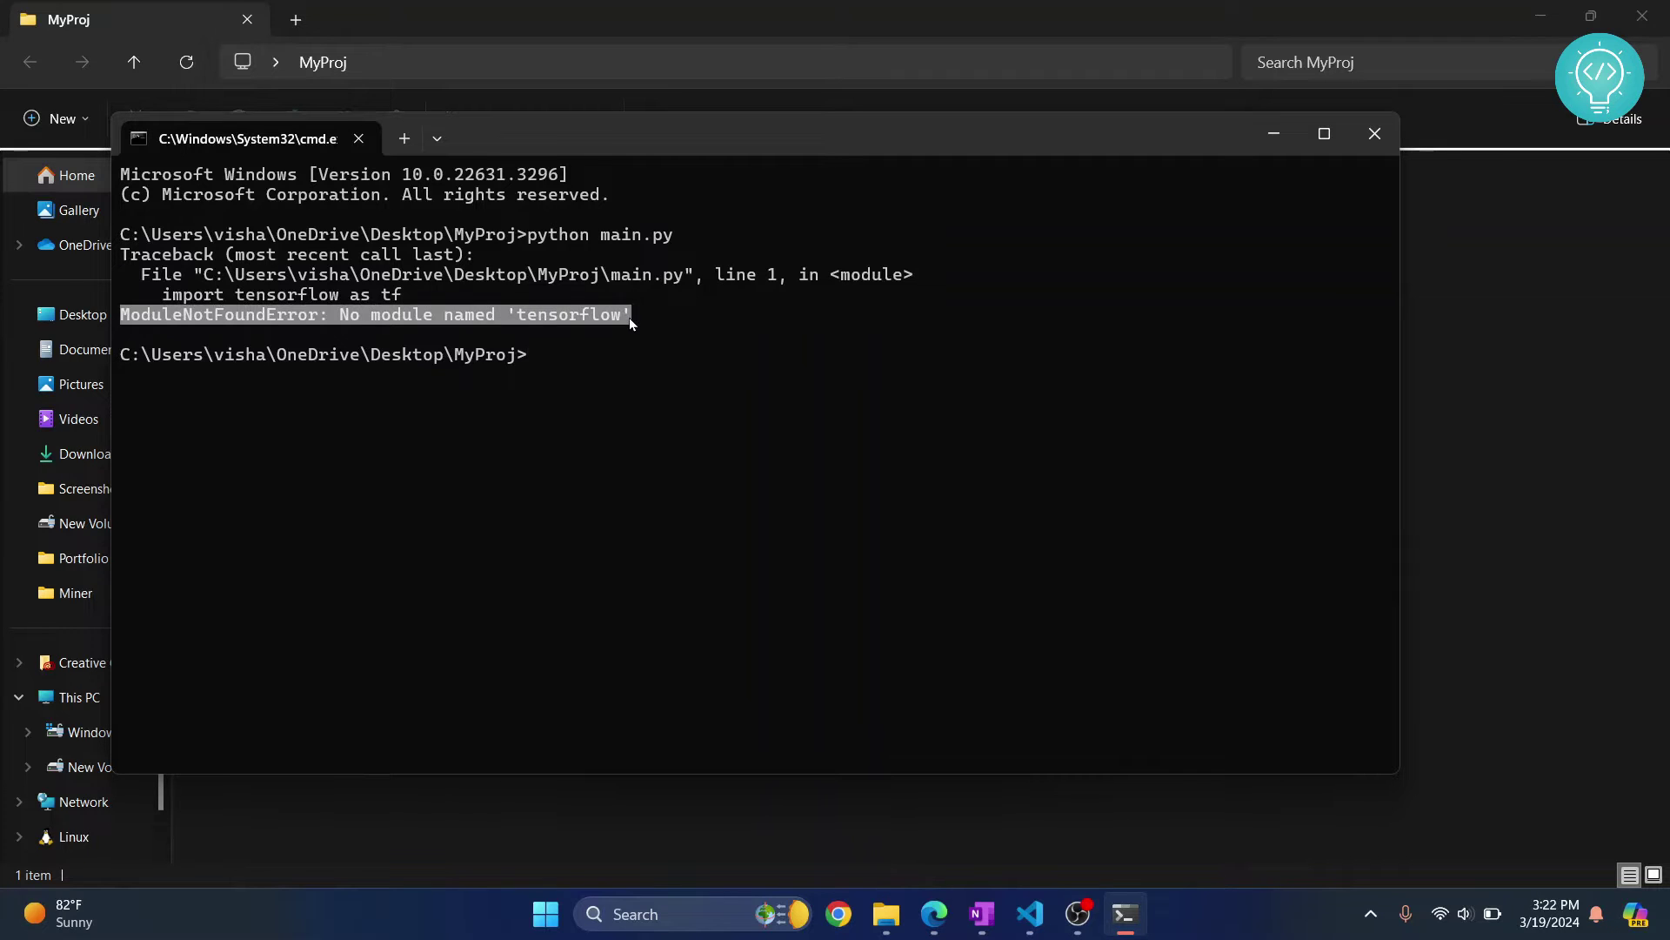
{"action": "key", "text": "ctrl+c"}
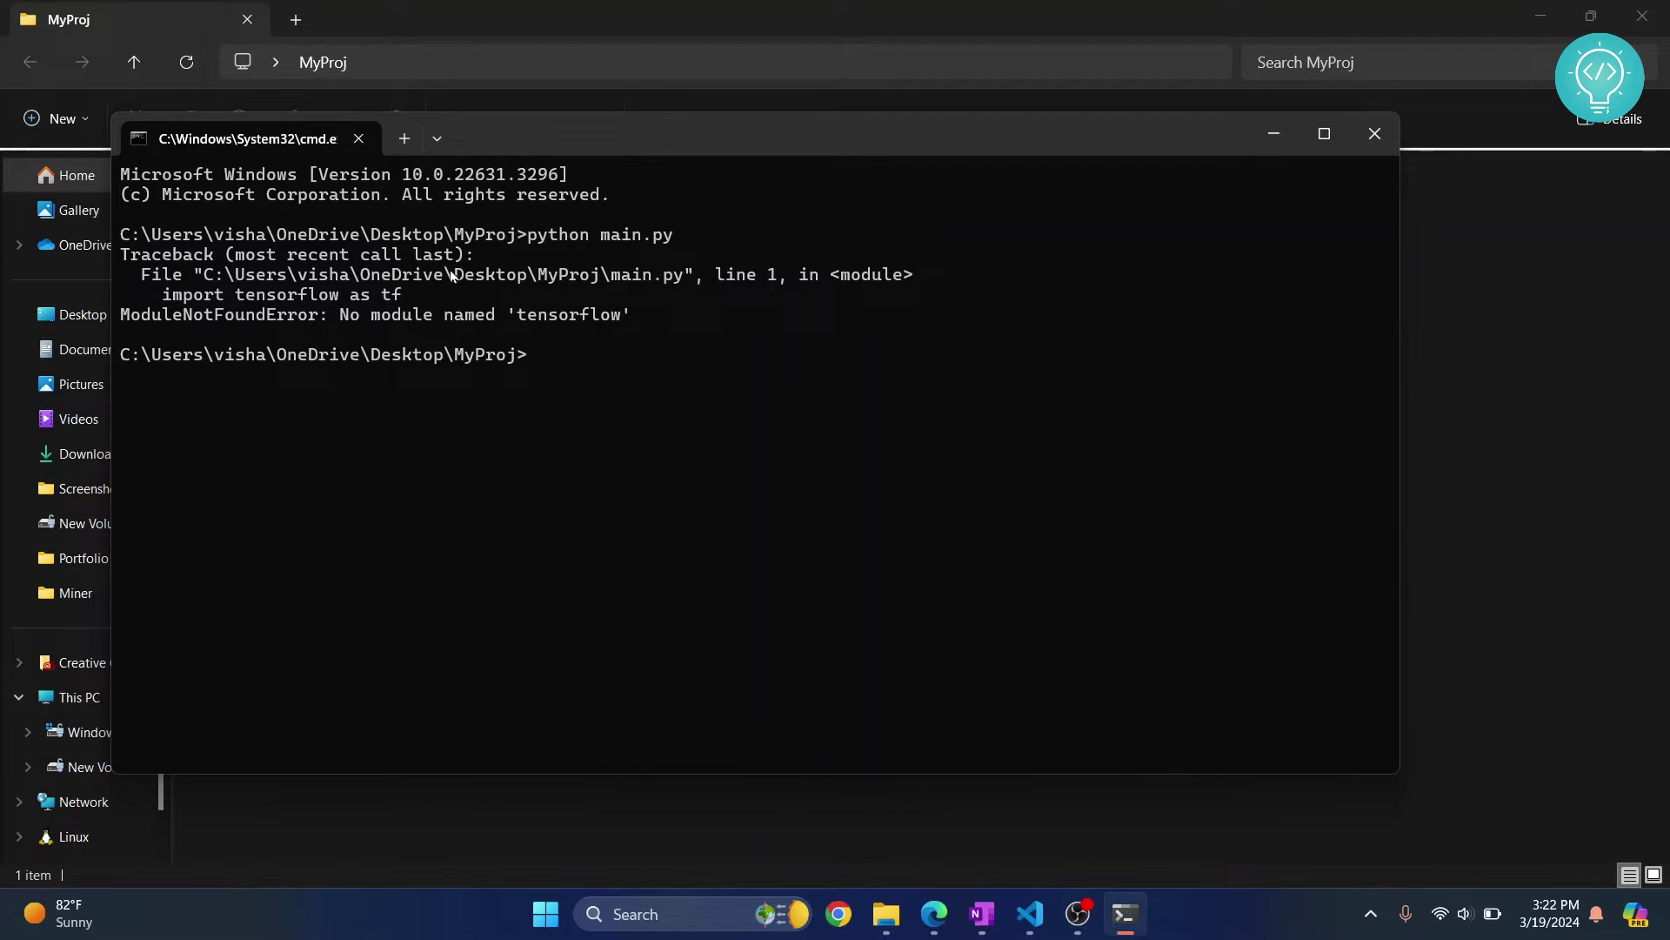
{"action": "mouse_move", "coordinate": [539, 138]}
{"action": "left_mouse_down"}
{"action": "mouse_move", "coordinate": [604, 132]}
{"action": "mouse_move", "coordinate": [636, 183]}
{"action": "left_mouse_up"}
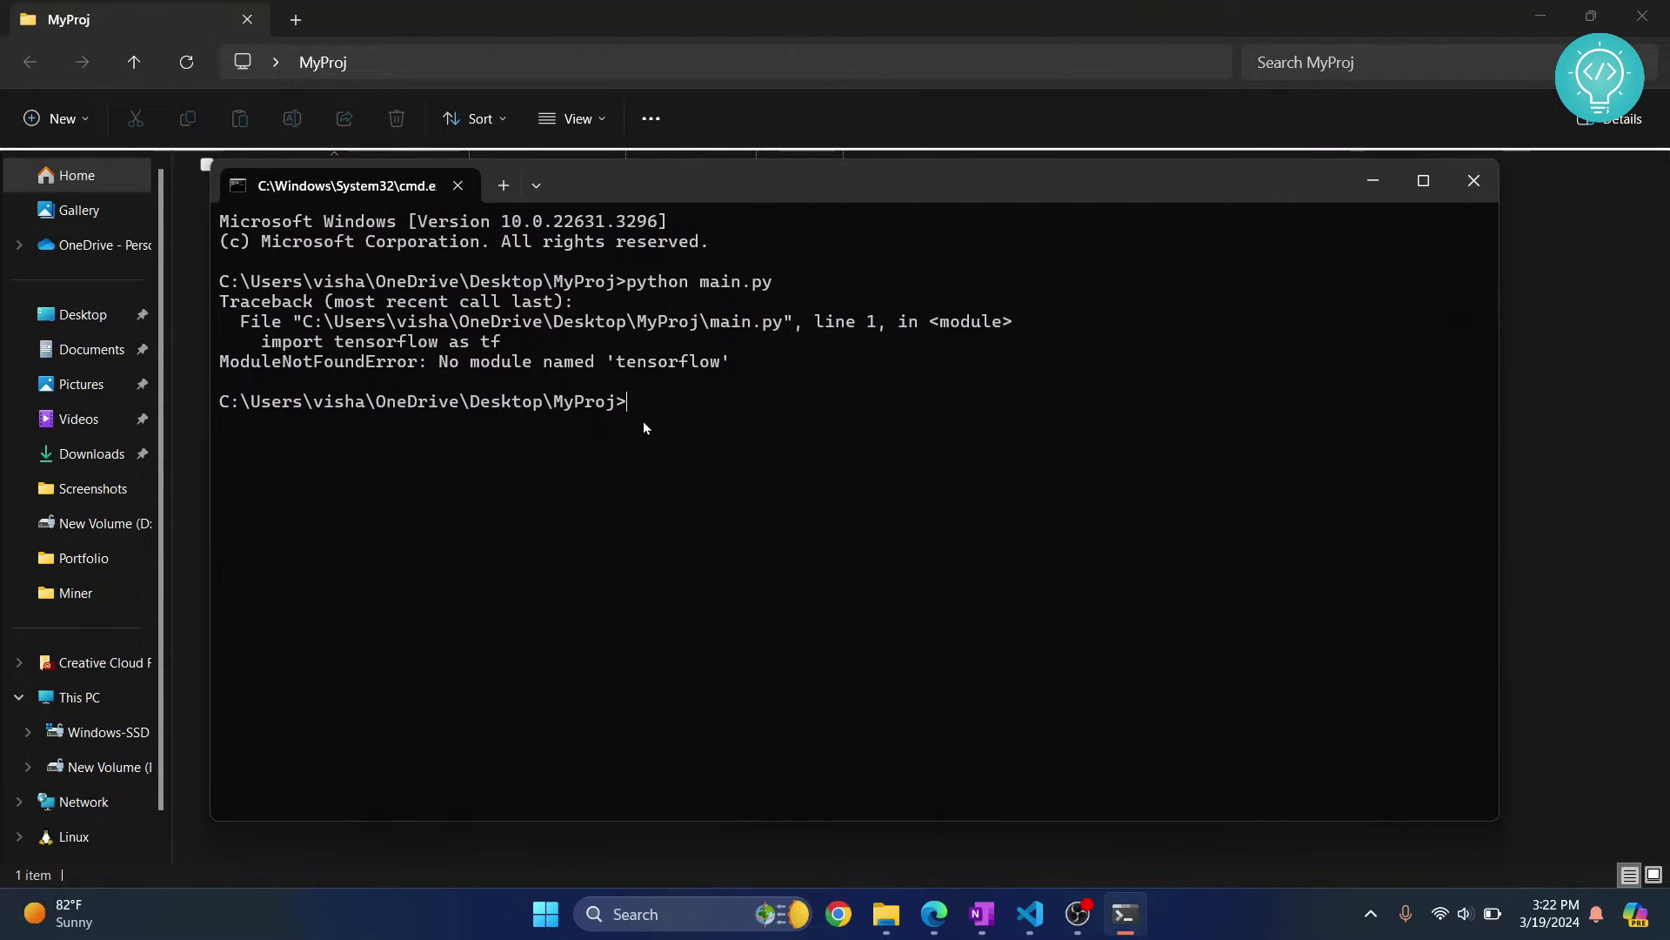
{"action": "type", "text": "pip install te"}
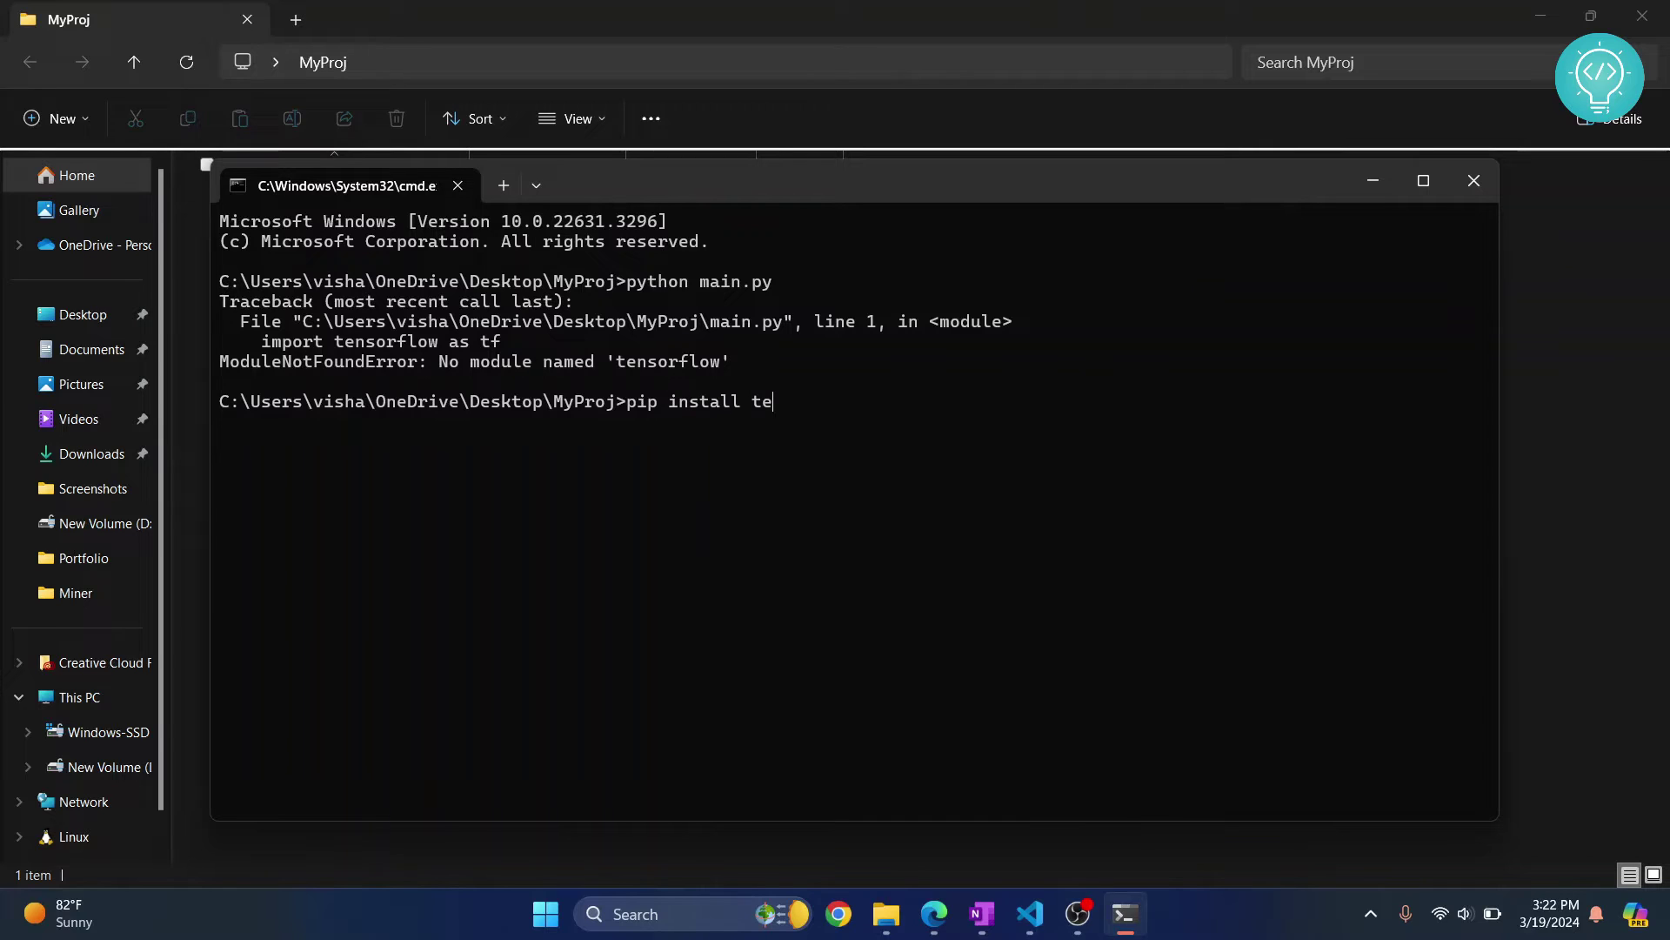
{"action": "type", "text": "nsorflow"}
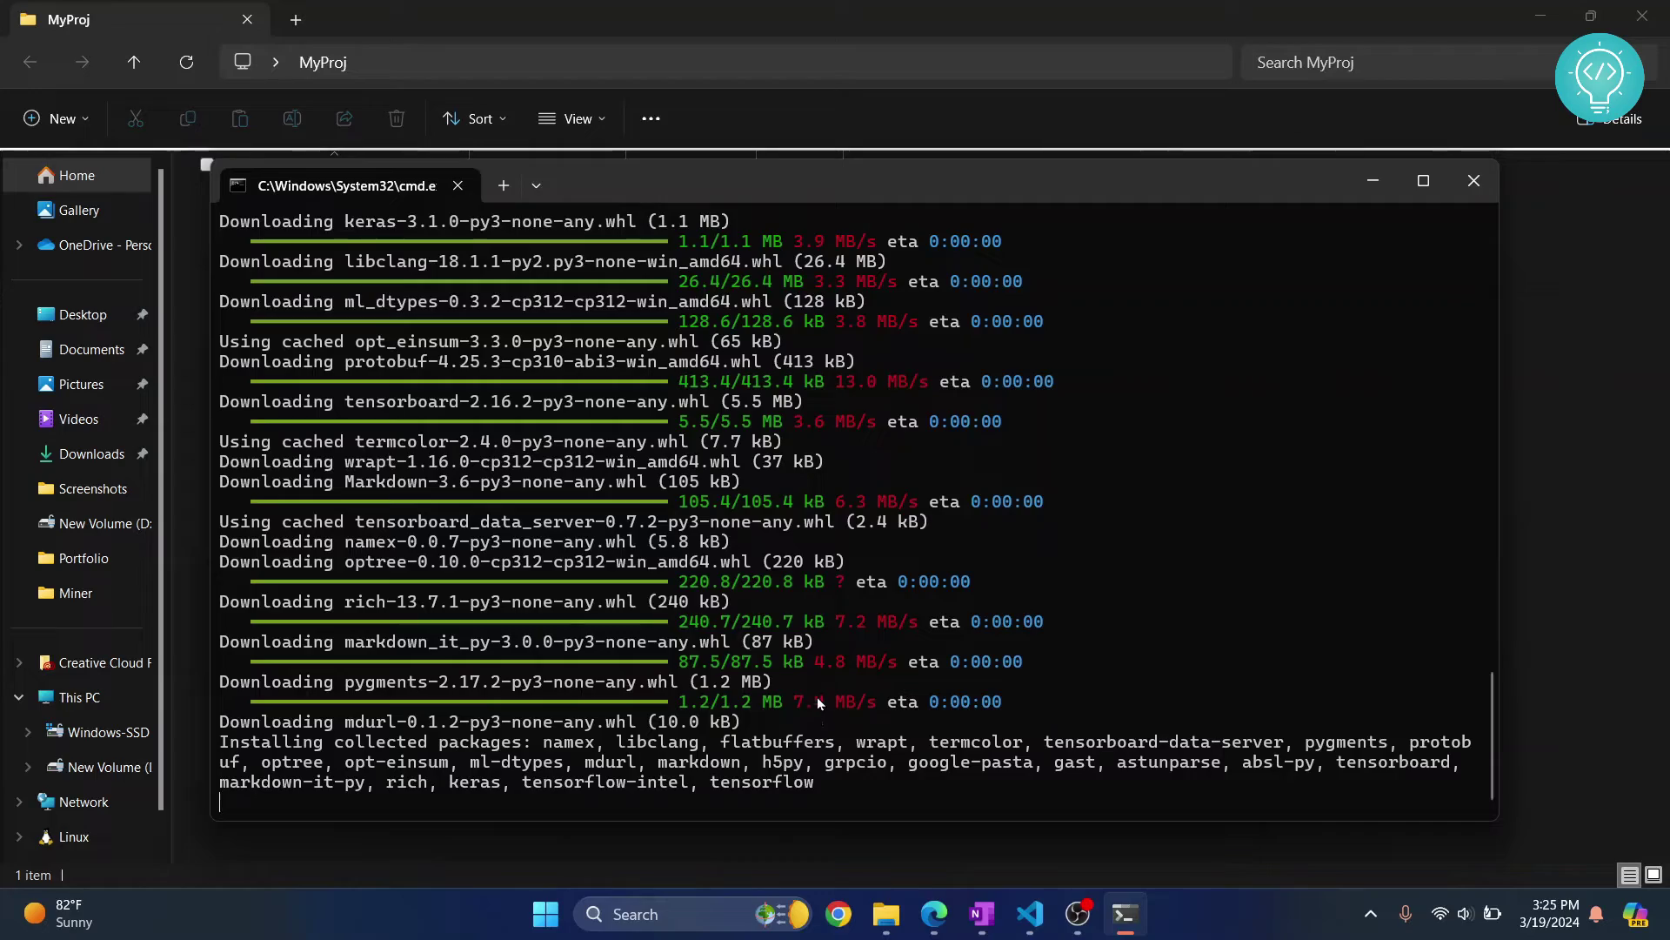
{"action": "scroll", "coordinate": [564, 277], "scroll_direction": "up", "scroll_amount": 2}
{"action": "scroll", "coordinate": [563, 276], "scroll_direction": "up", "scroll_amount": 4}
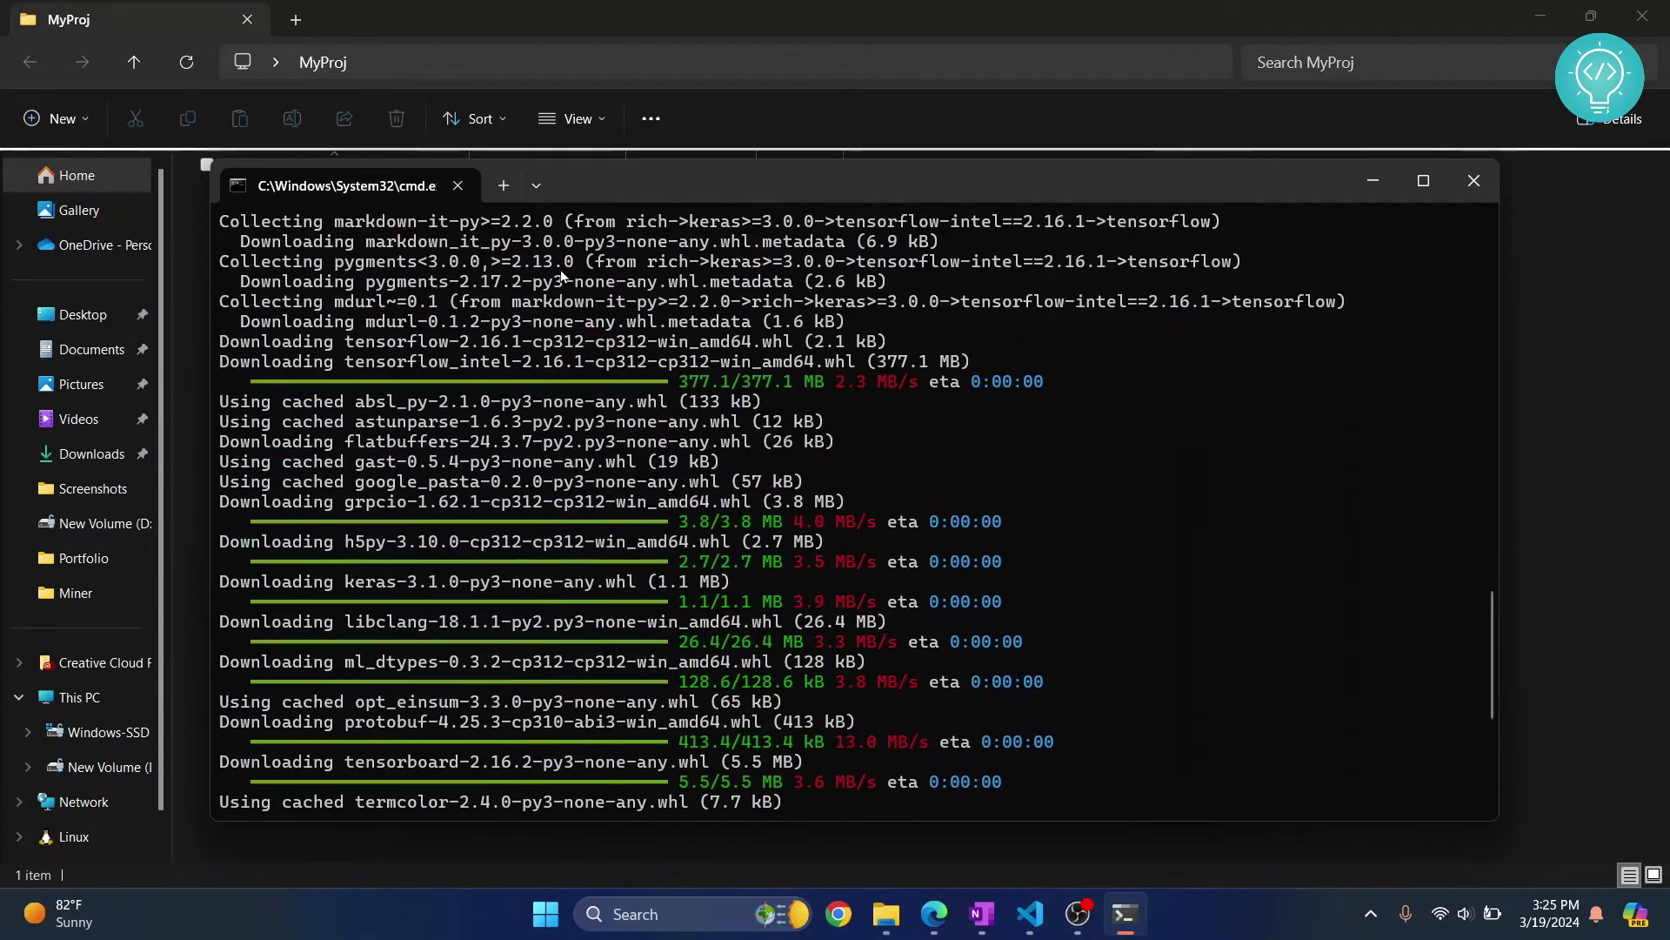
{"action": "scroll", "coordinate": [703, 583], "scroll_direction": "up", "scroll_amount": 10}
{"action": "scroll", "coordinate": [704, 582], "scroll_direction": "up", "scroll_amount": 2}
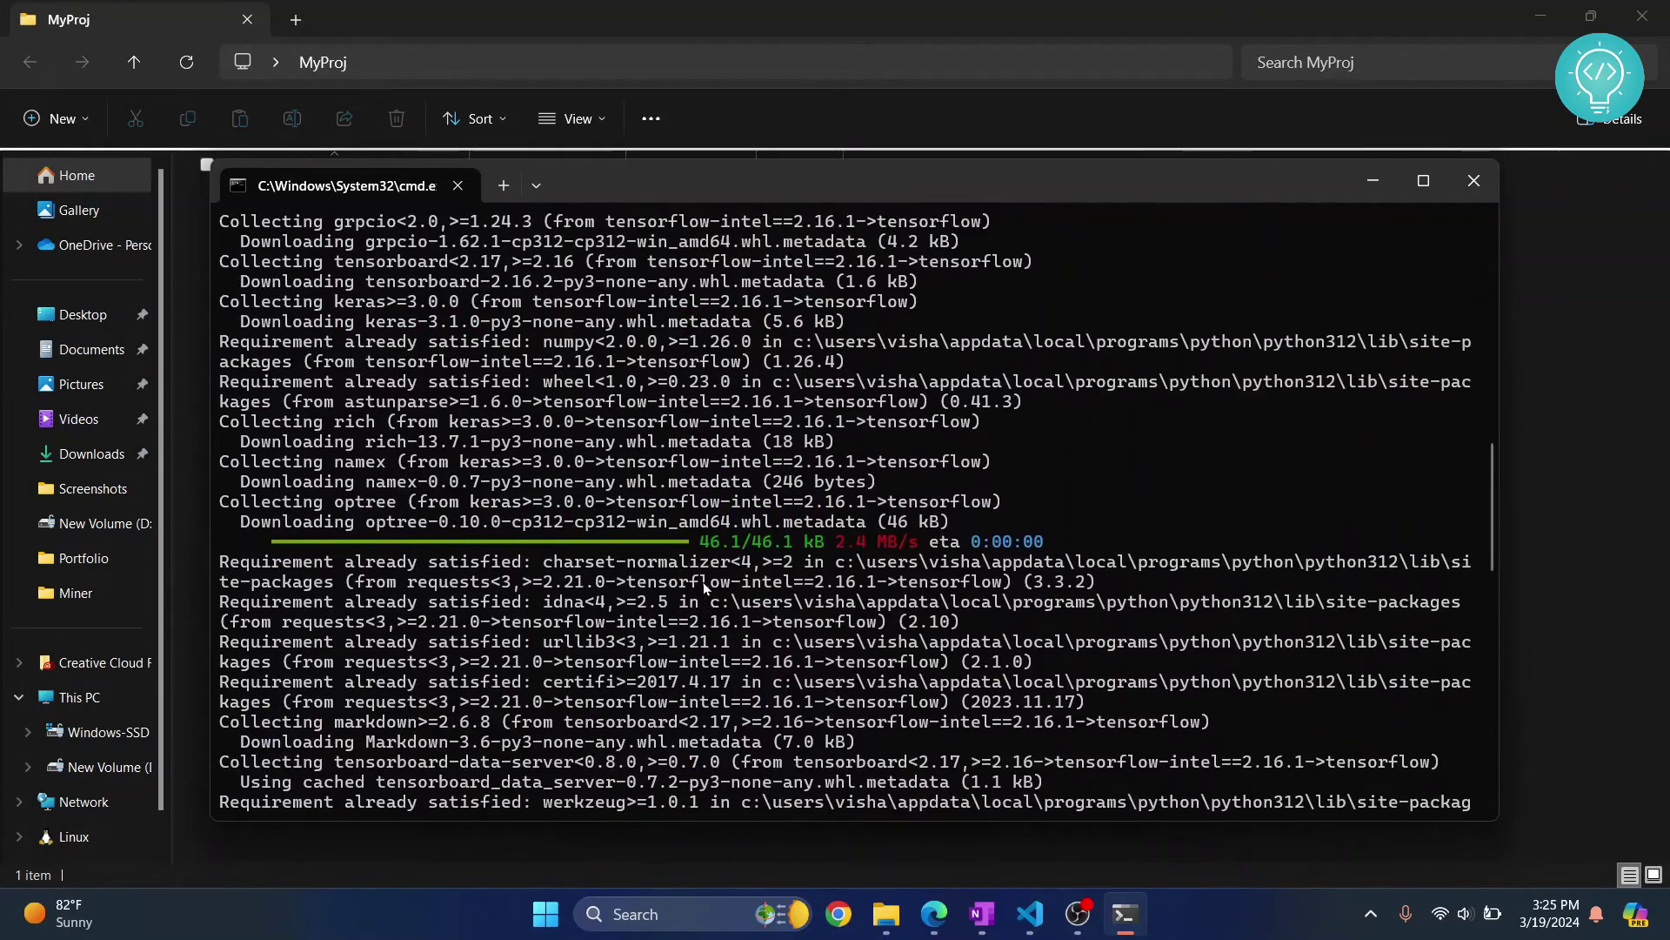
{"action": "scroll", "coordinate": [703, 583], "scroll_direction": "up", "scroll_amount": 8}
{"action": "scroll", "coordinate": [703, 582], "scroll_direction": "up", "scroll_amount": 2}
{"action": "scroll", "coordinate": [703, 582], "scroll_direction": "down", "scroll_amount": 15}
{"action": "scroll", "coordinate": [704, 583], "scroll_direction": "down", "scroll_amount": 10}
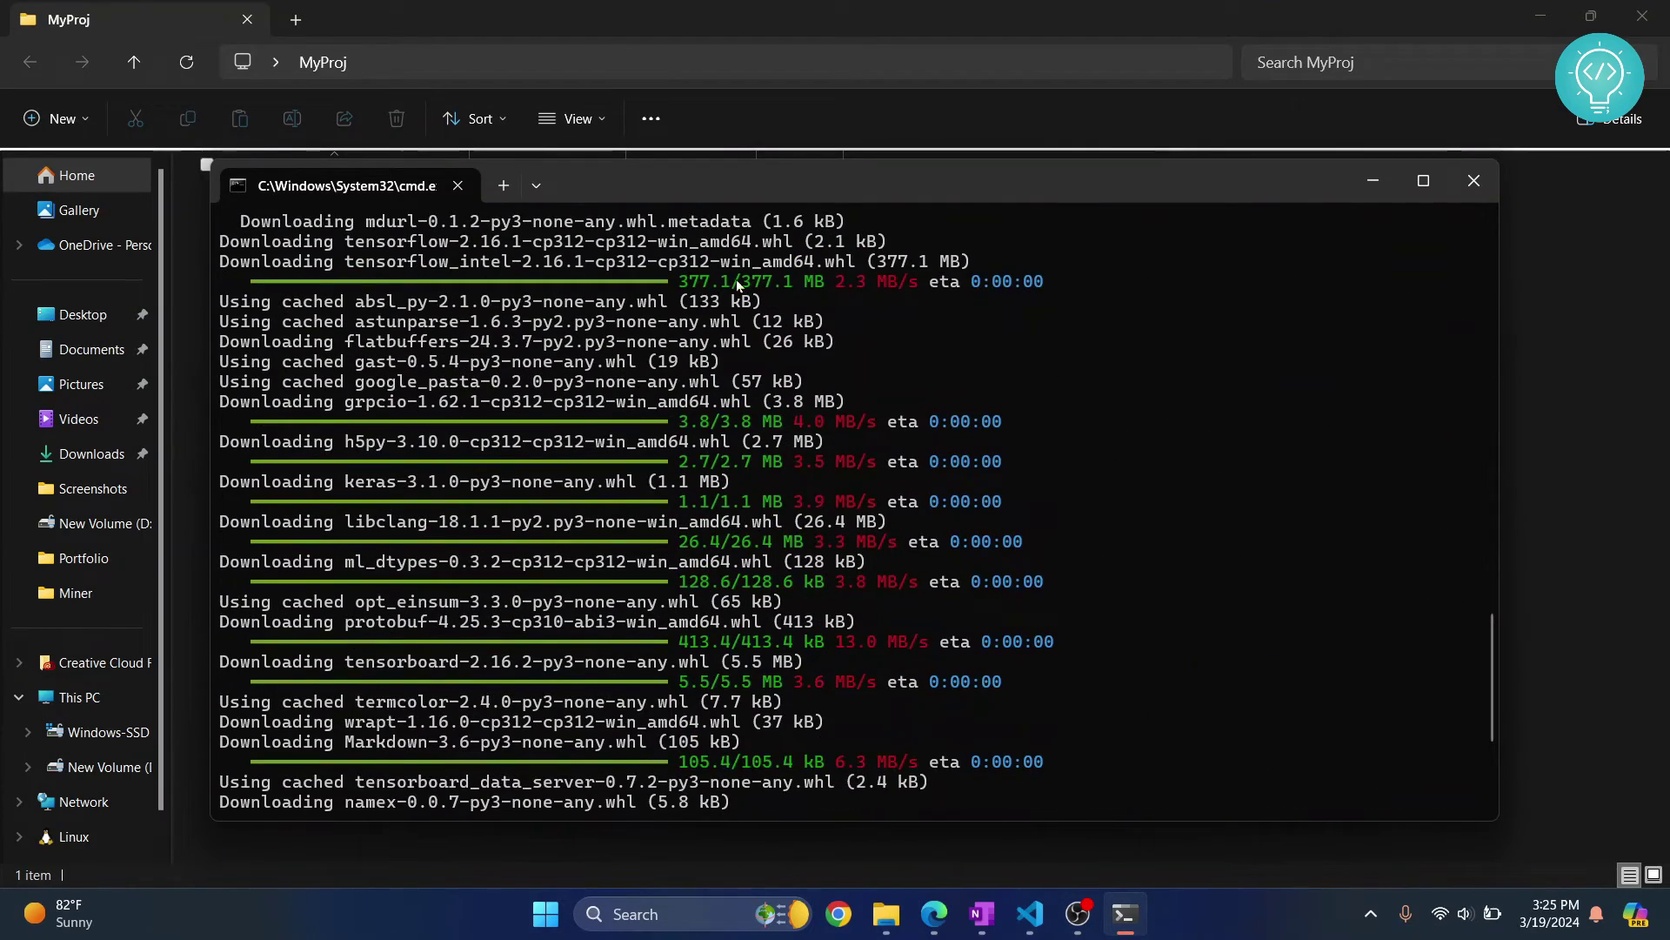
{"action": "scroll", "coordinate": [722, 488], "scroll_direction": "down", "scroll_amount": 4}
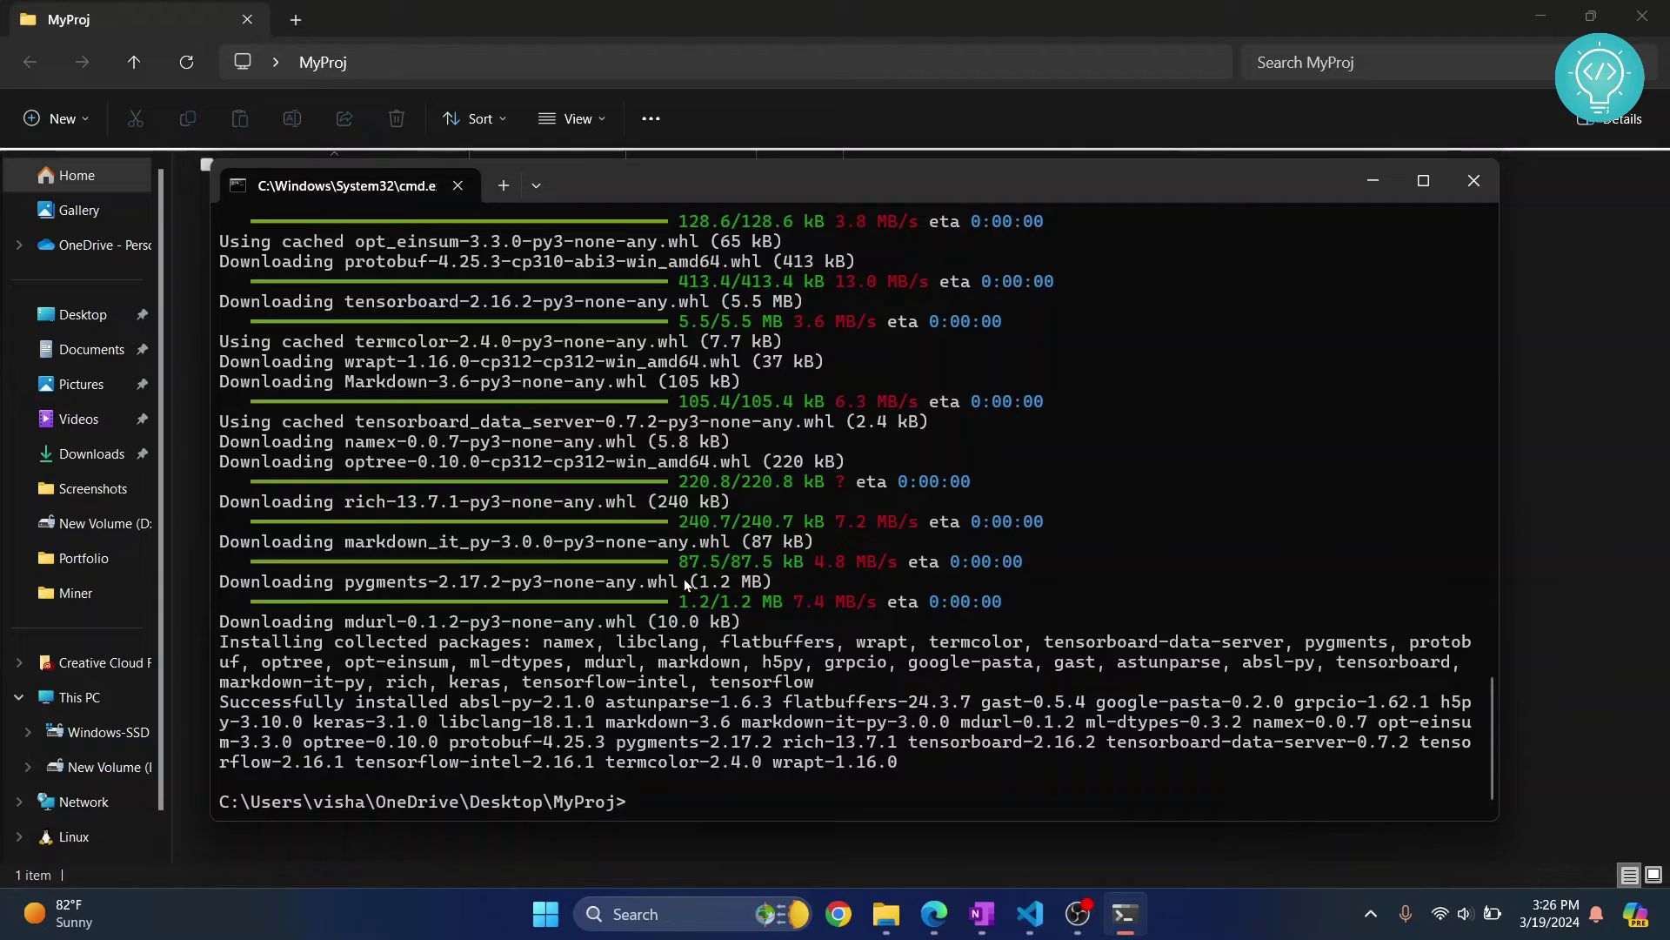
{"action": "type", "text": "python ma"}
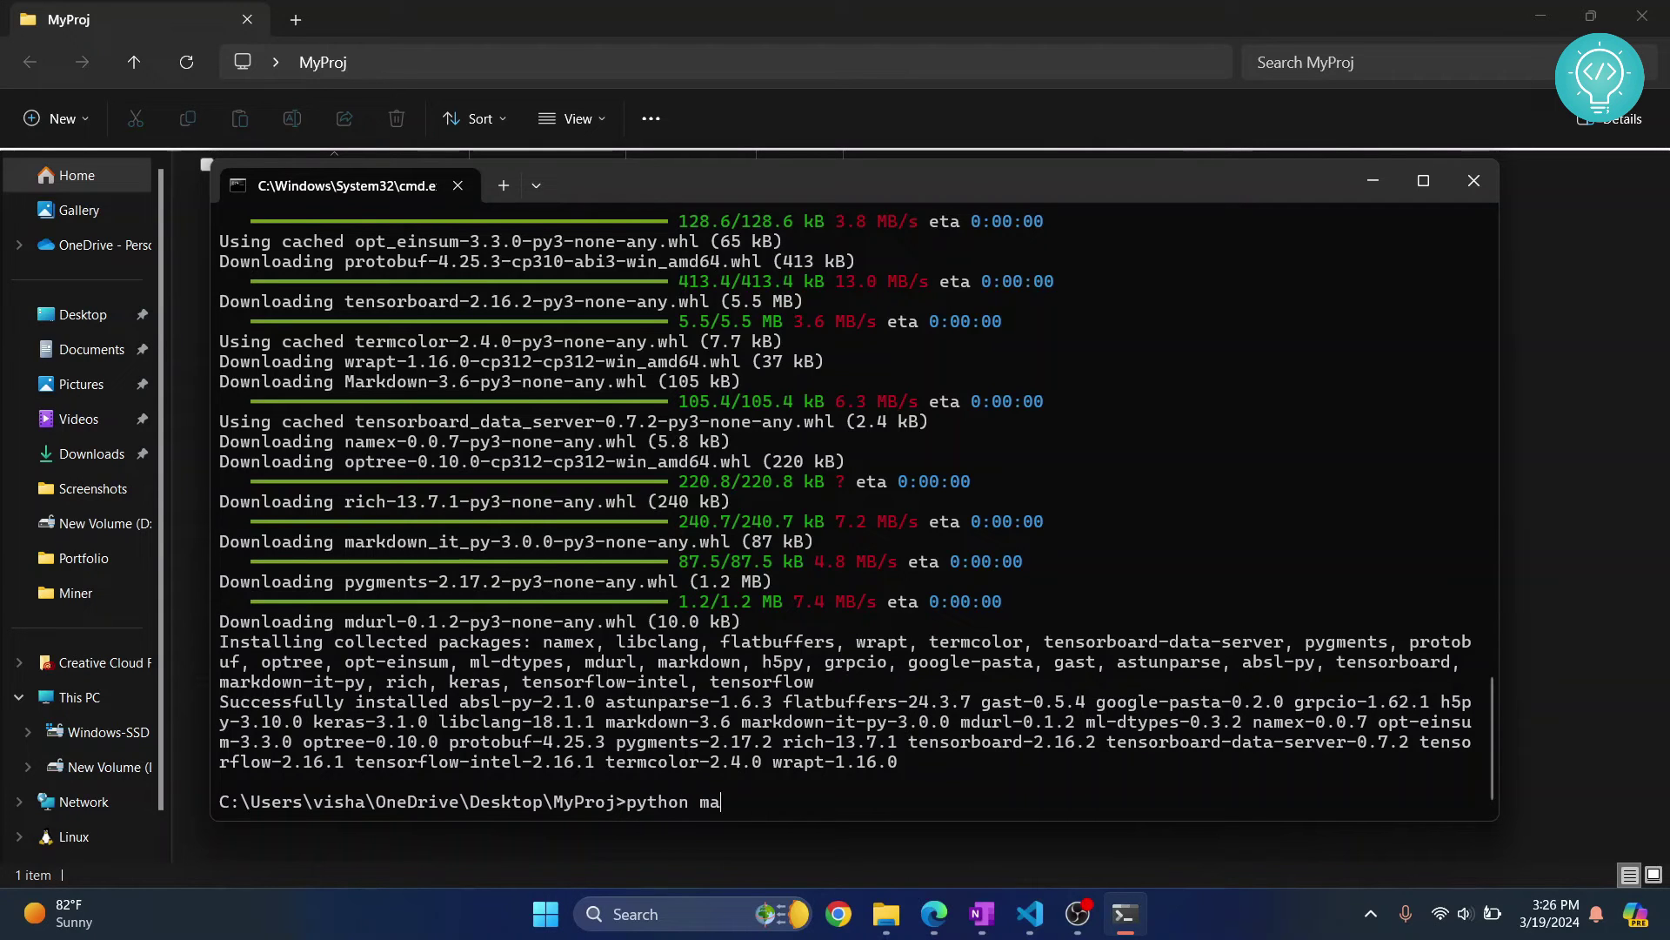
{"action": "type", "text": "in.py"}
Rerun python main.py for five MNIST epochs and highlight the 0.9645 test accuracy line
{"action": "key", "text": "Return"}
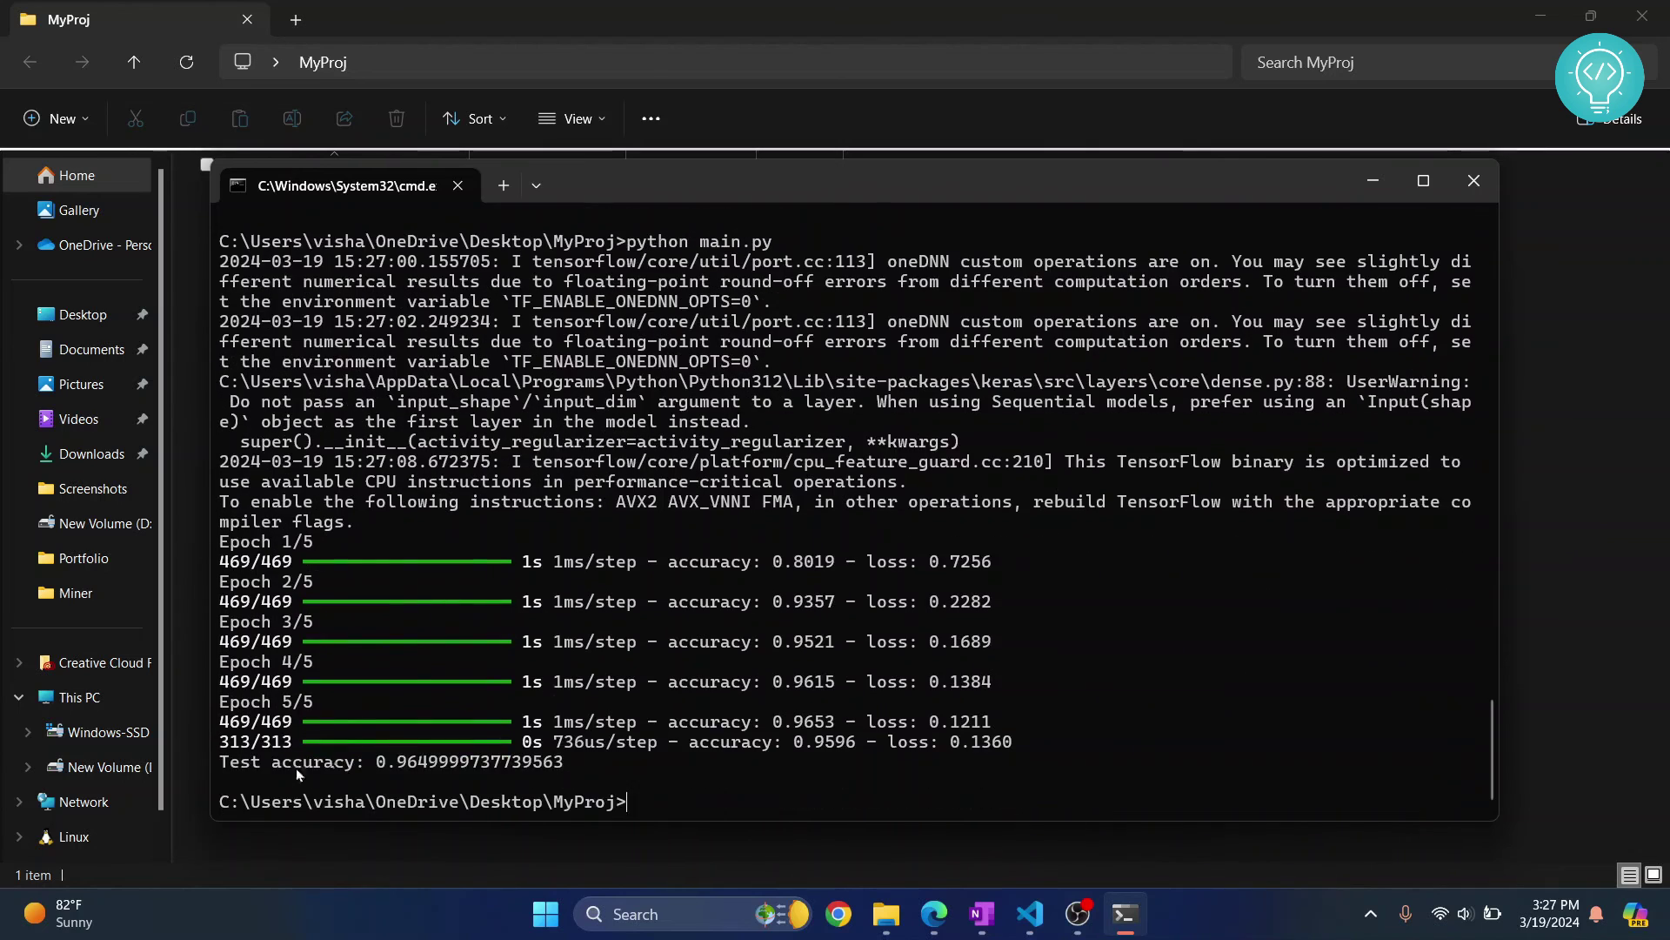
{"action": "left_click_drag", "start_coordinate": [280, 766], "coordinate": [511, 780]}
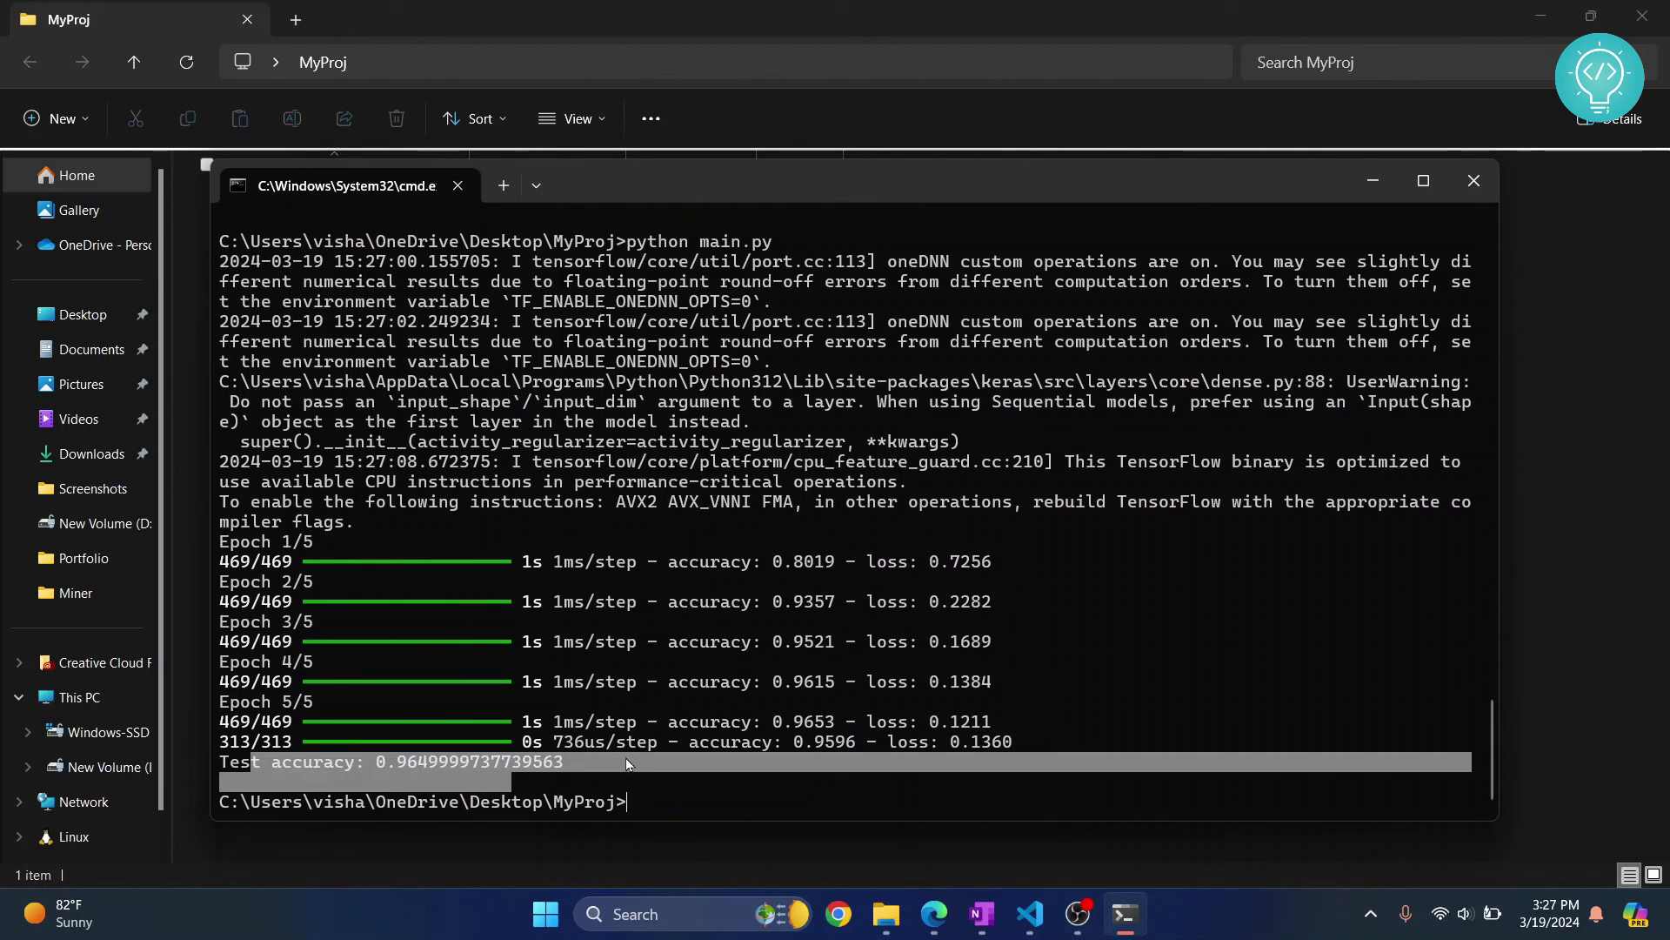
{"action": "key", "text": "ctrl+c"}
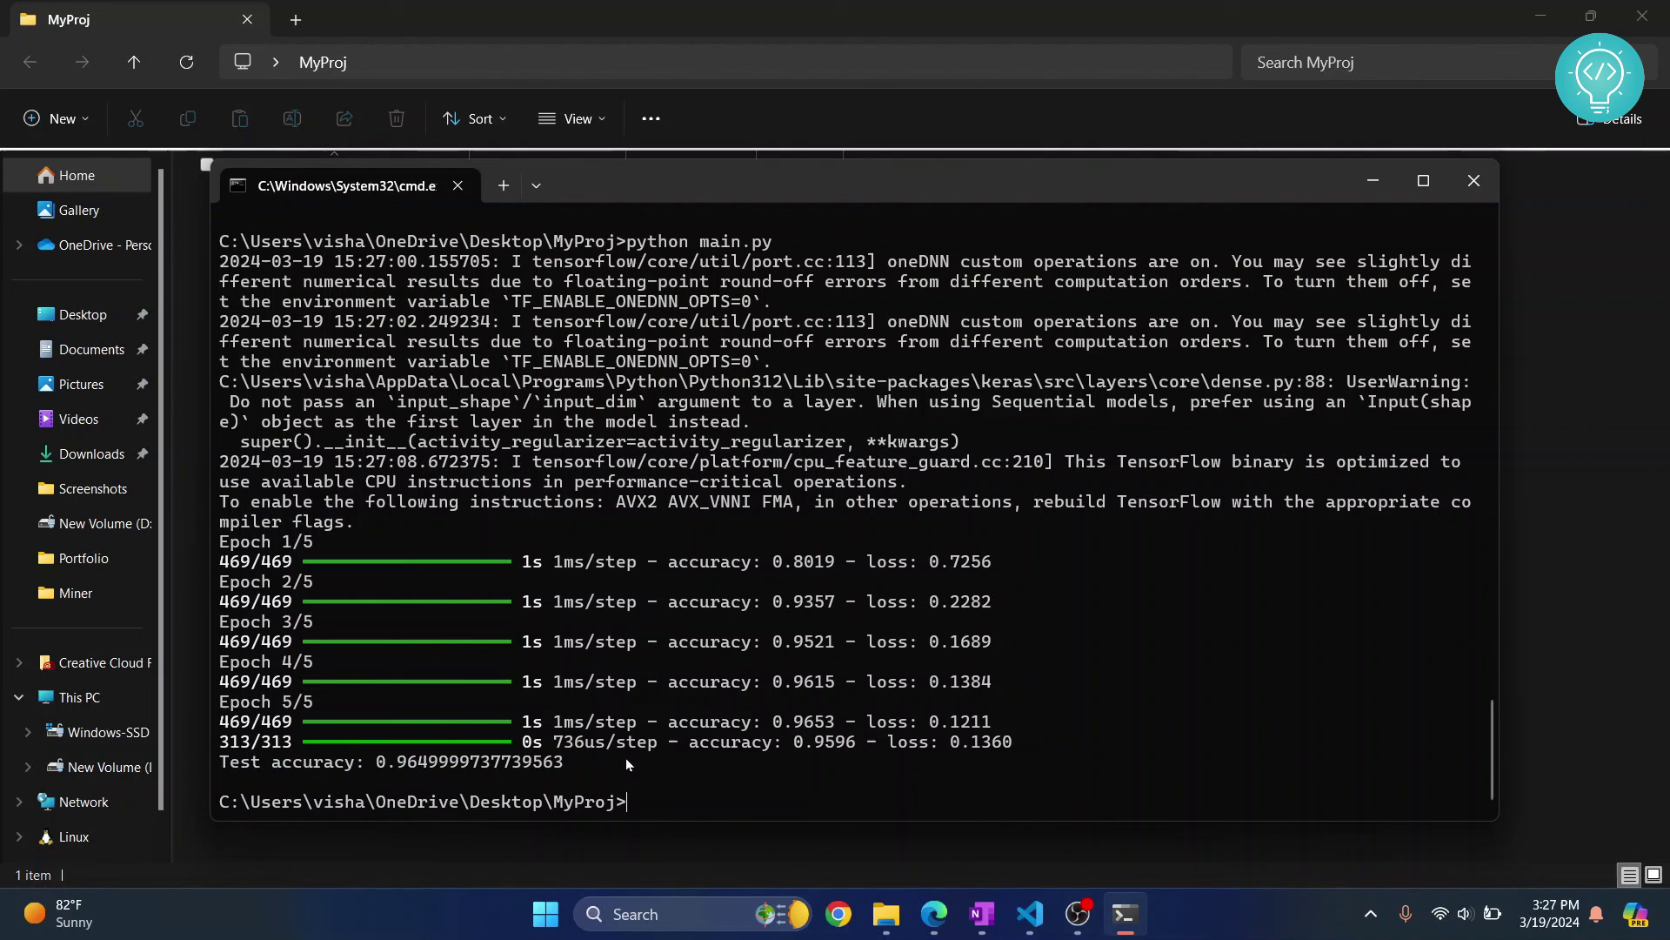